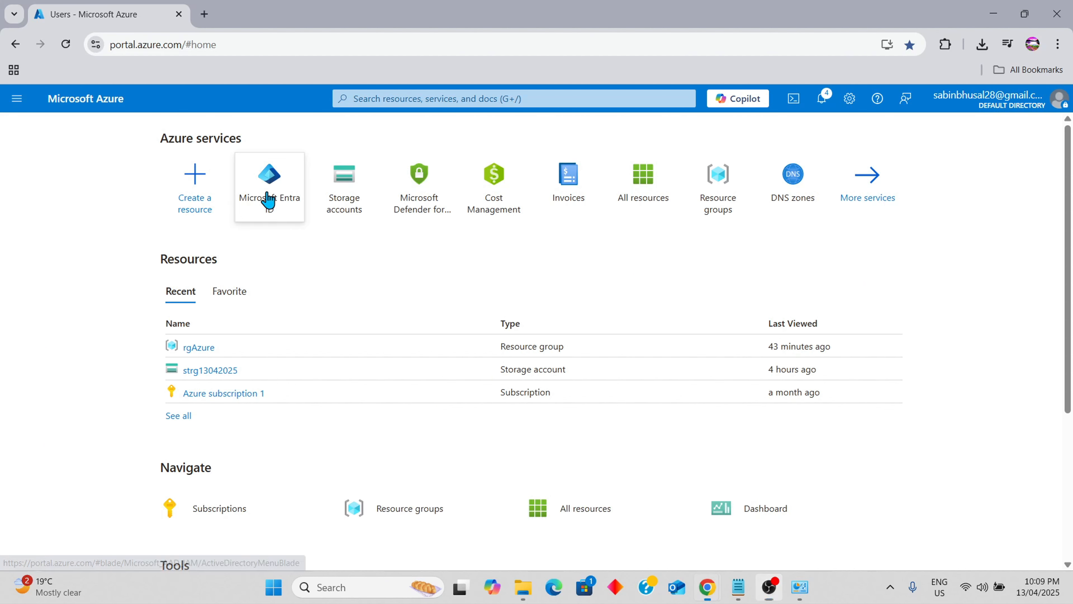
# Go to the Users list of the Microsoft Entra ID directory
pyautogui.click(267, 200)
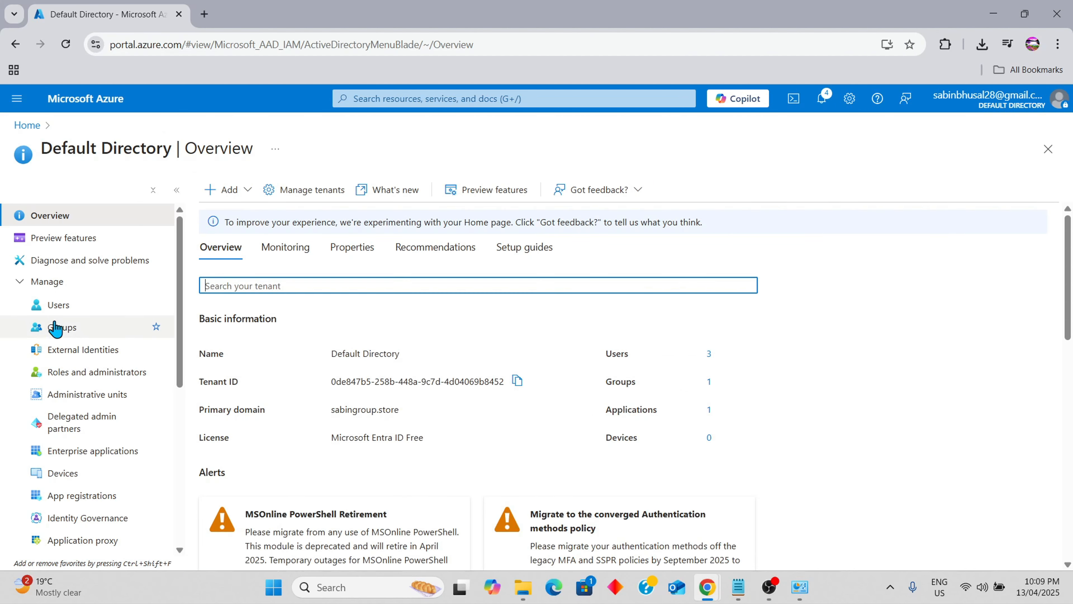
pyautogui.click(68, 306)
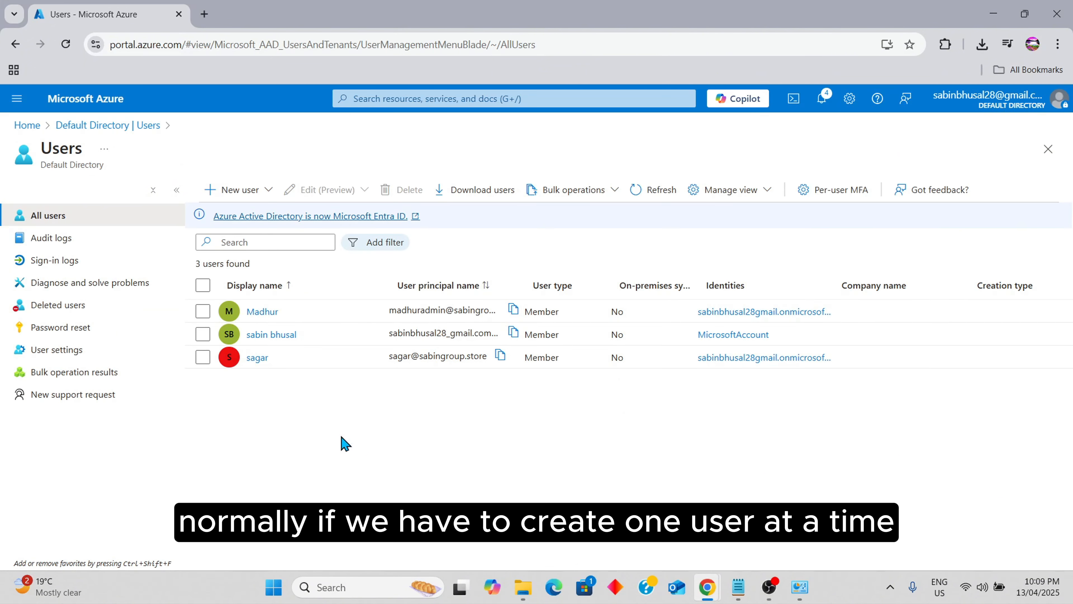
pyautogui.click(253, 192)
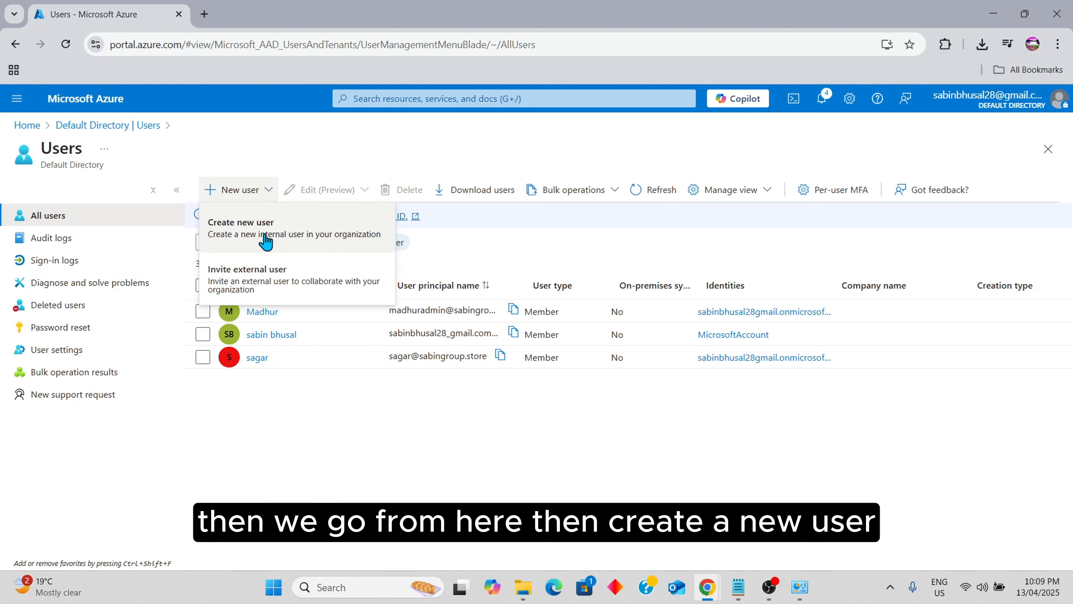
pyautogui.click(428, 456)
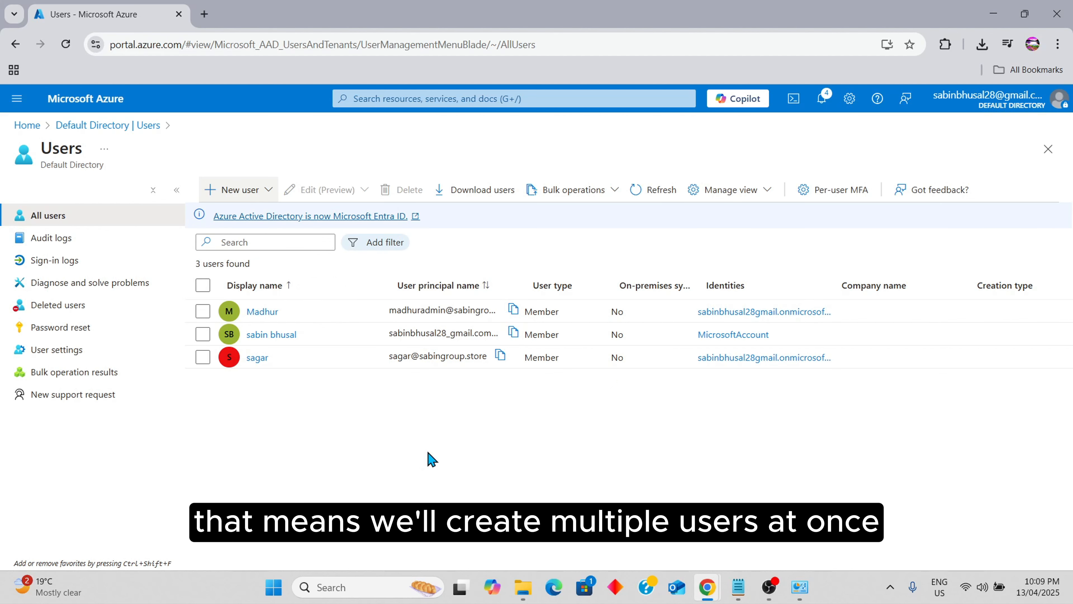
# Start Bulk create, then download and open the CSV user-creation template
pyautogui.click(578, 194)
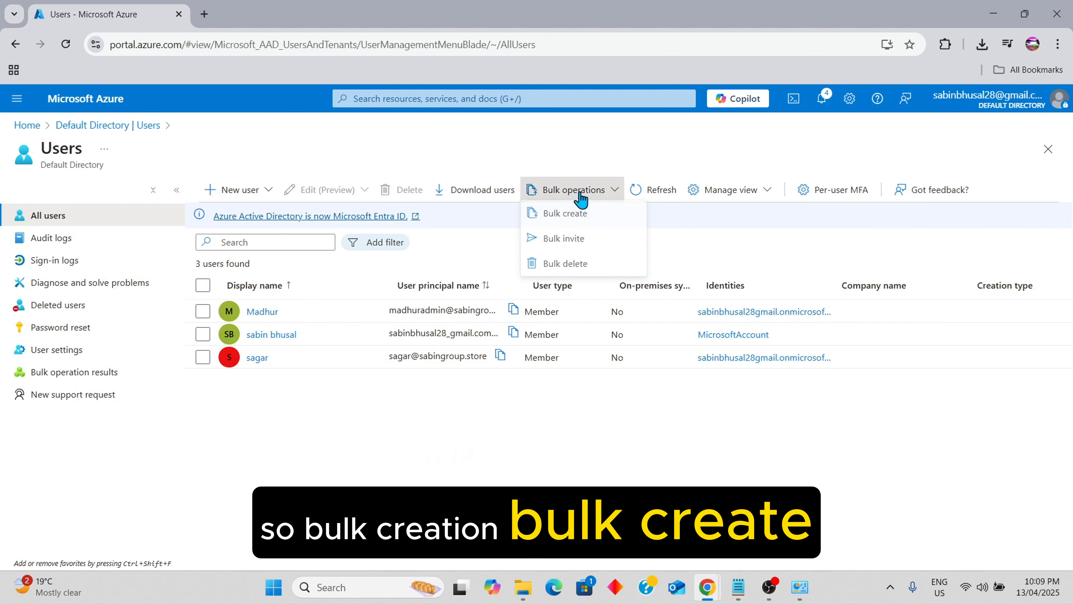
pyautogui.click(602, 225)
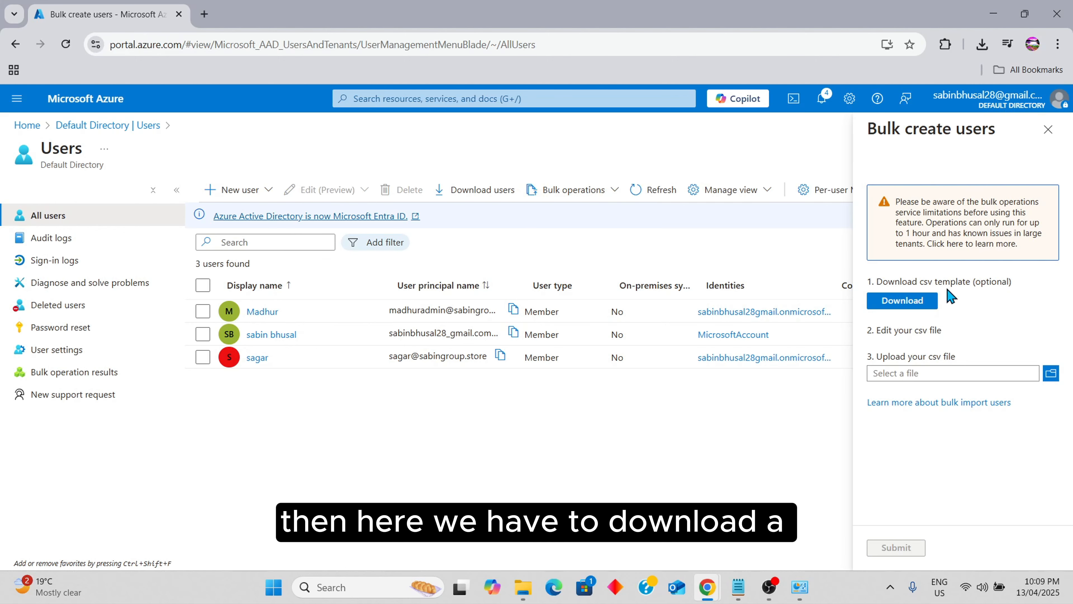
pyautogui.click(920, 310)
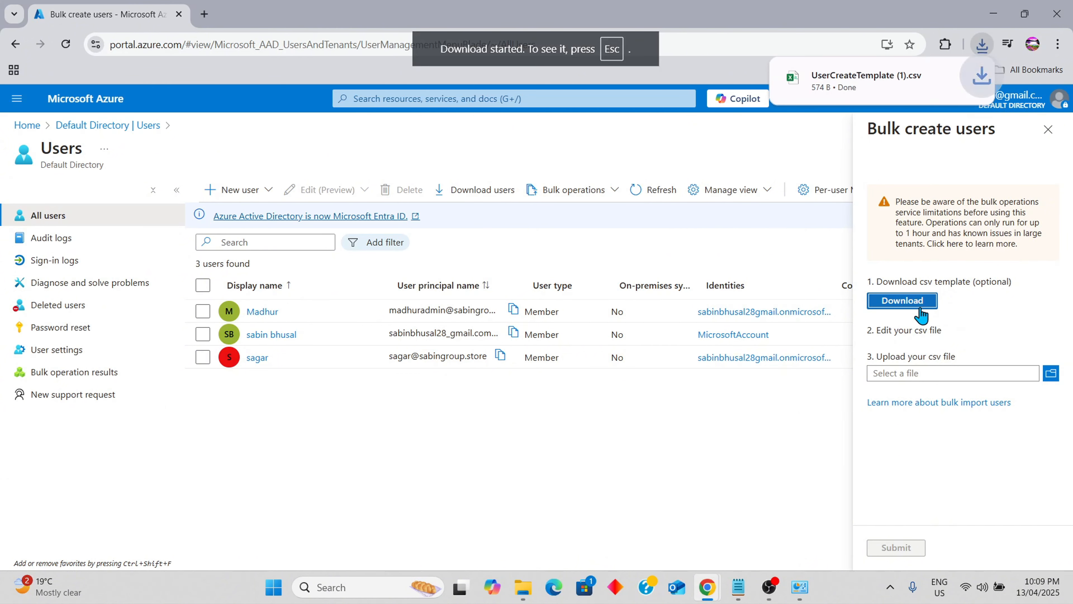
pyautogui.click(866, 78)
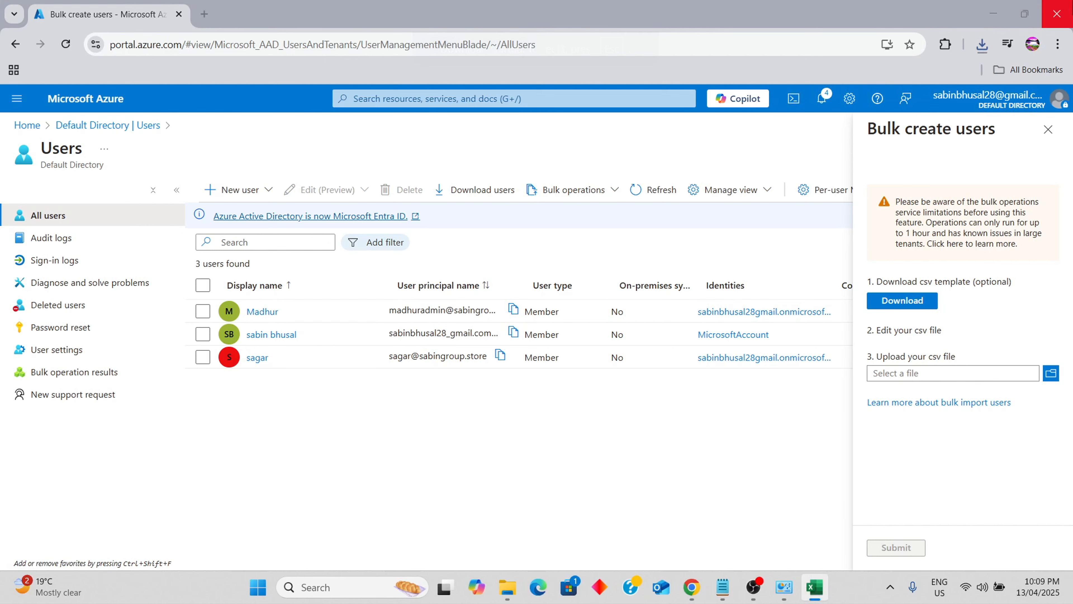
# Maximize the Excel window and widen all worksheet columns to an equal width
pyautogui.moveTo(0, 63); pyautogui.dragTo(566, 125)
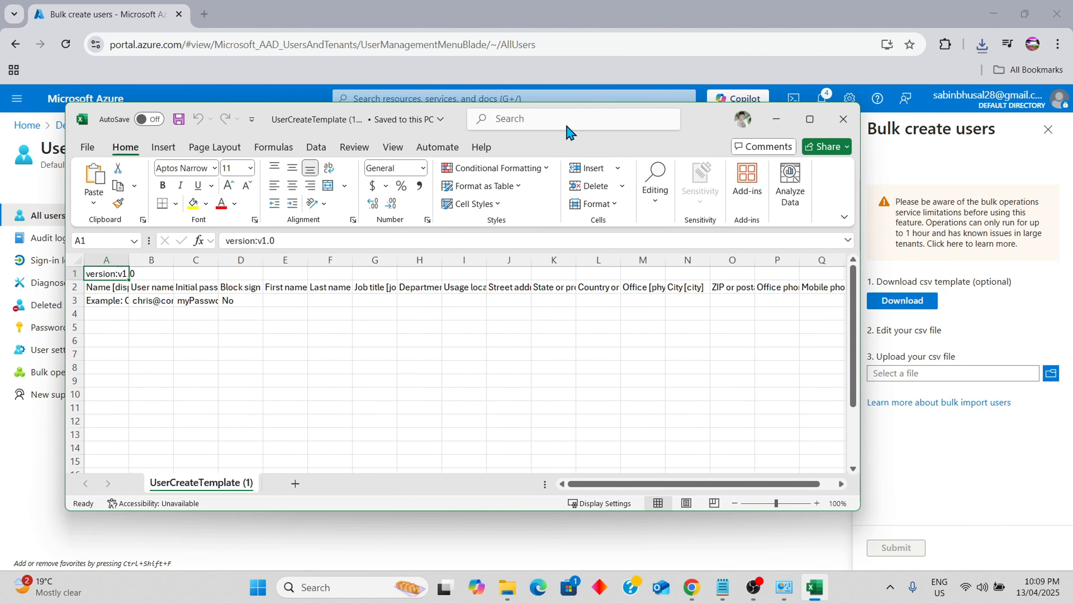
pyautogui.click(806, 122)
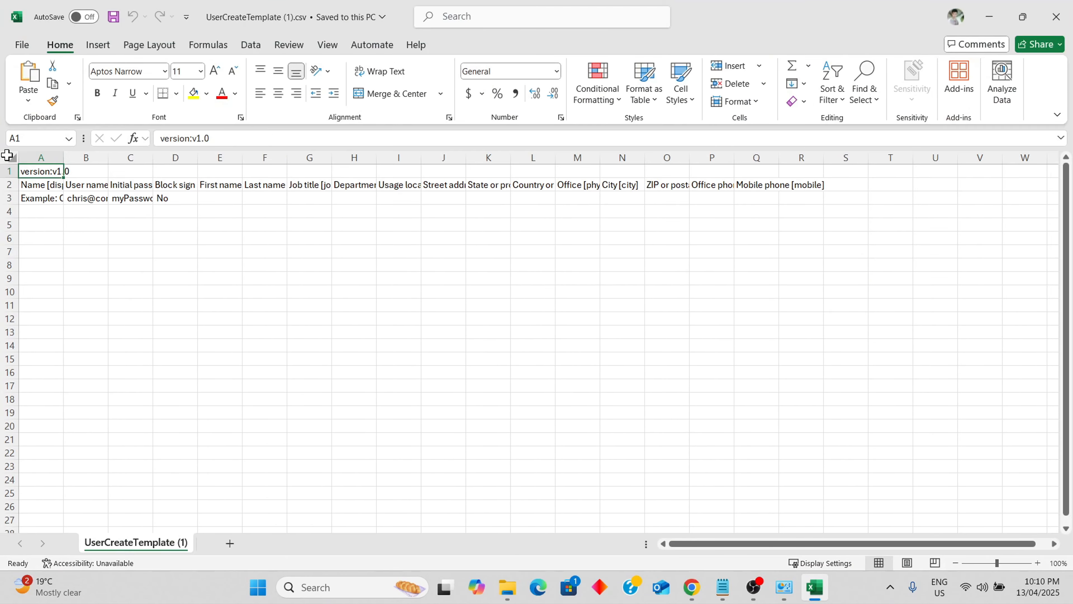
pyautogui.click(12, 158)
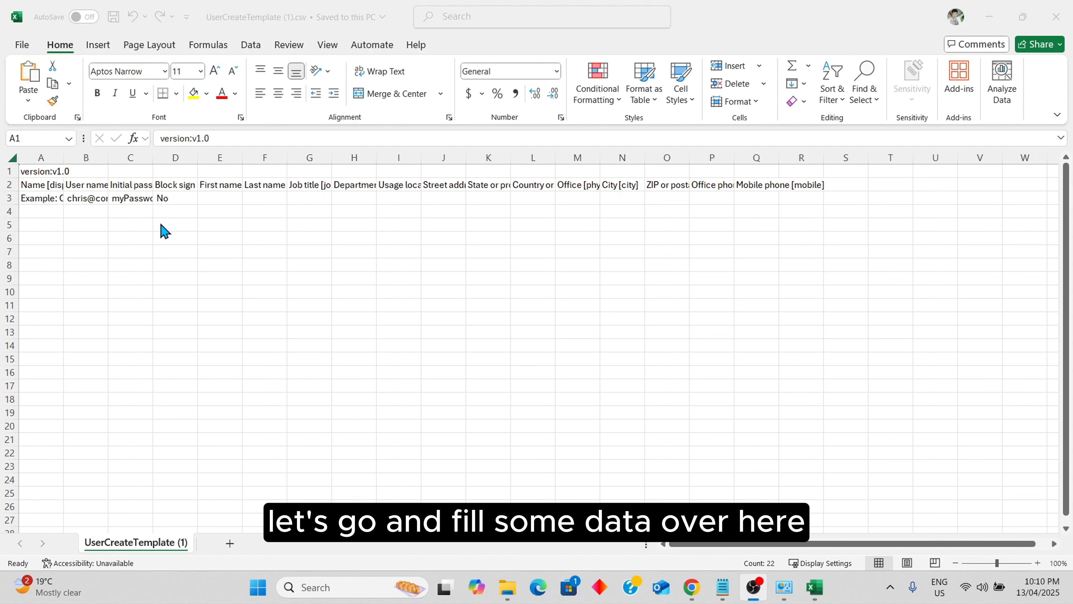
pyautogui.click(12, 158)
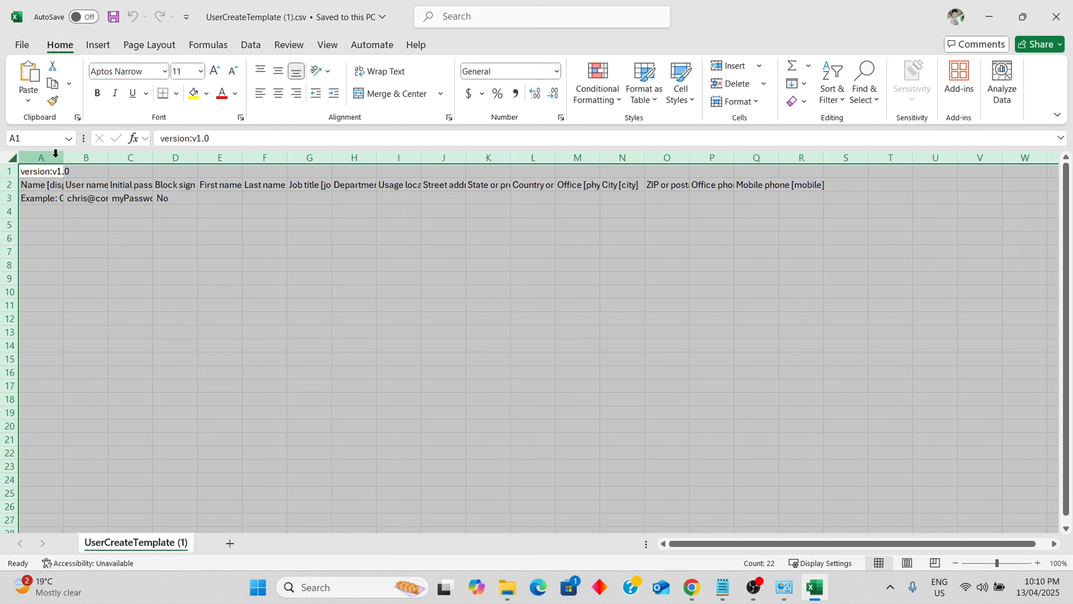
pyautogui.moveTo(63, 158); pyautogui.dragTo(172, 157)
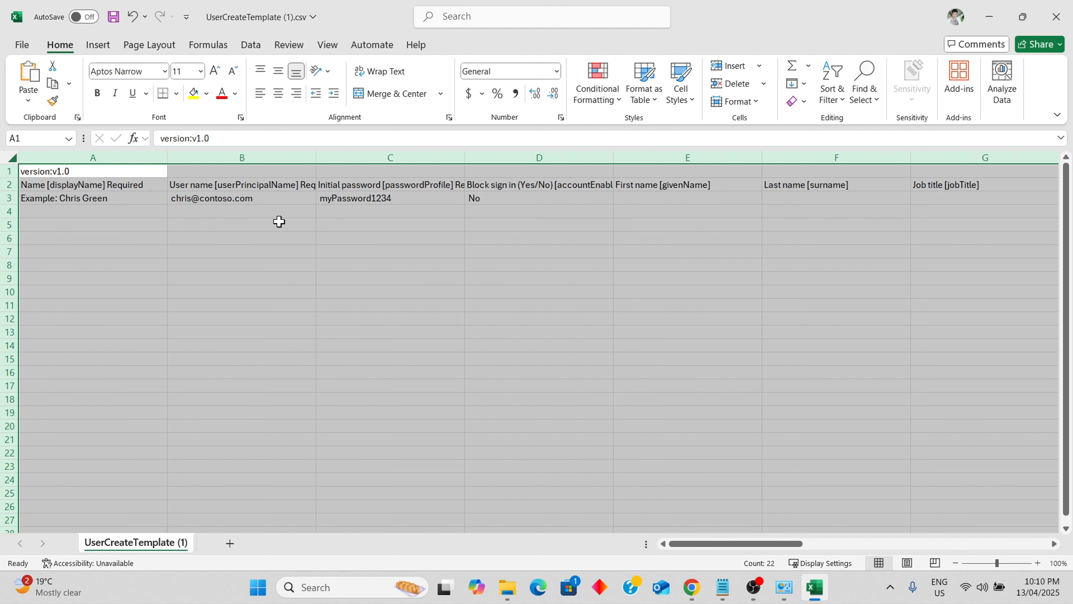
pyautogui.click(114, 212)
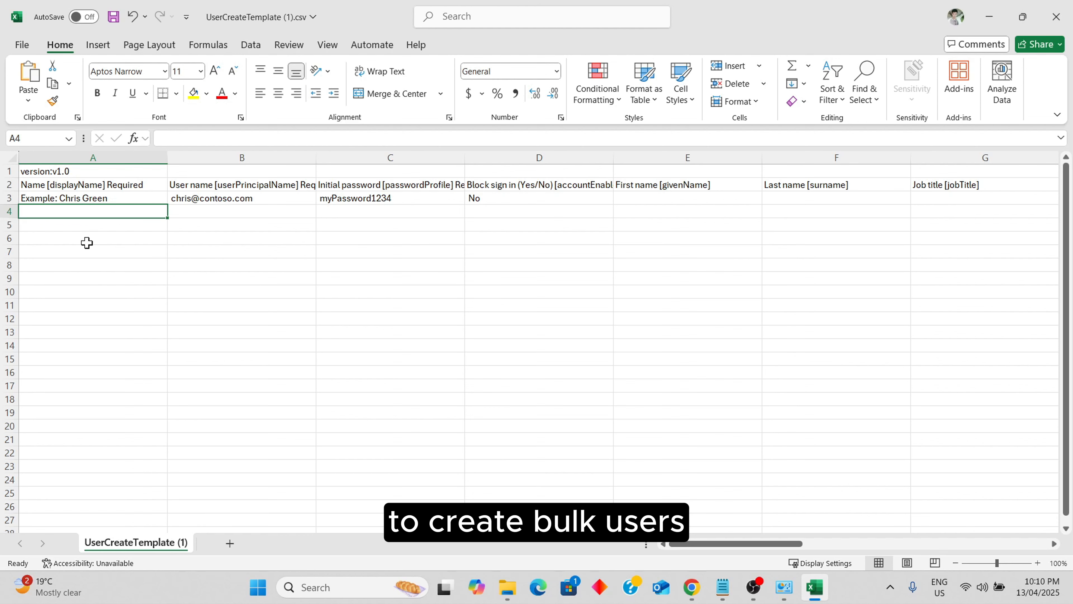
# Clear the example row 3 and enter the first user's display name in A3
pyautogui.click(134, 197)
pyautogui.click(2, 197)
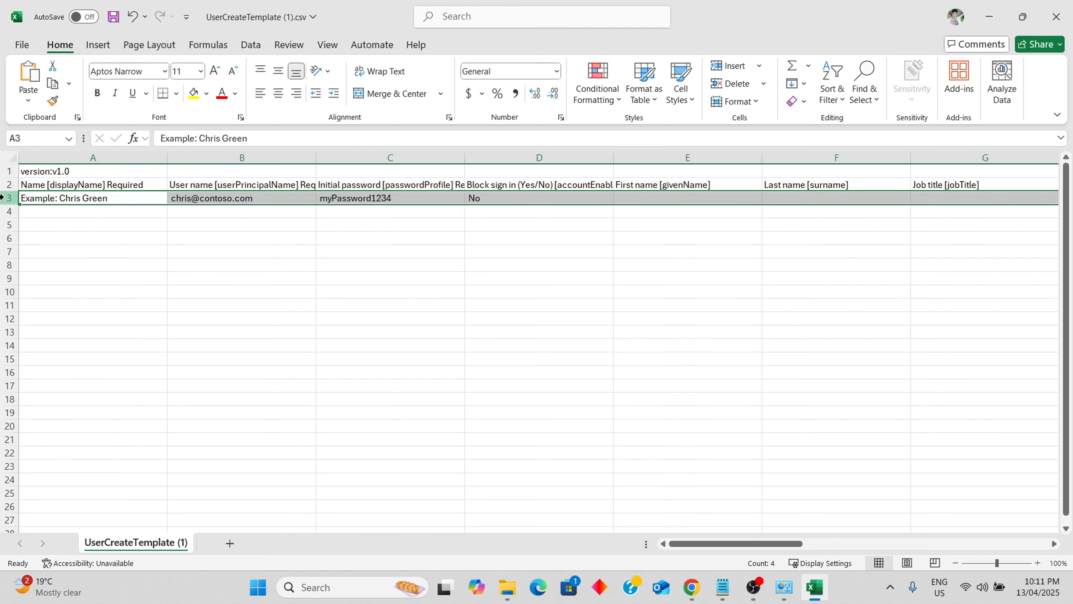
pyautogui.press('Delete')
pyautogui.click(67, 197)
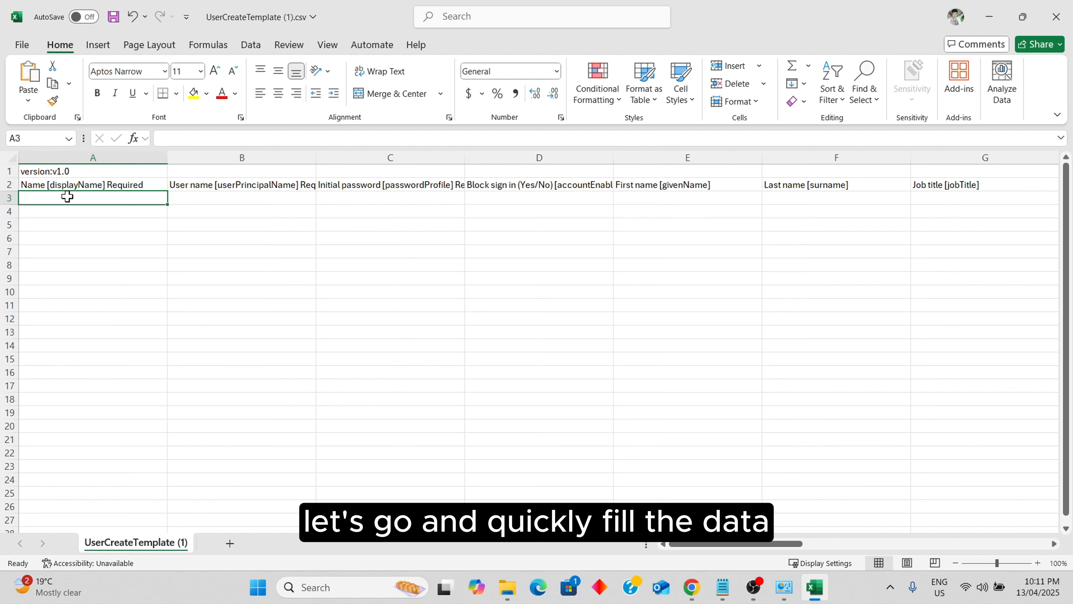
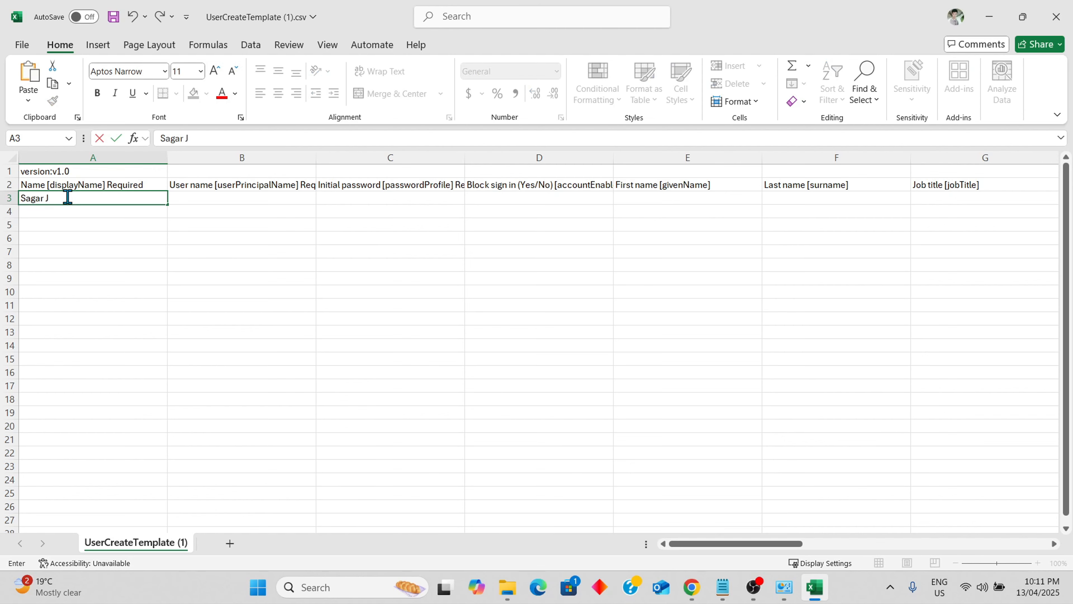
pyautogui.press('Tab')
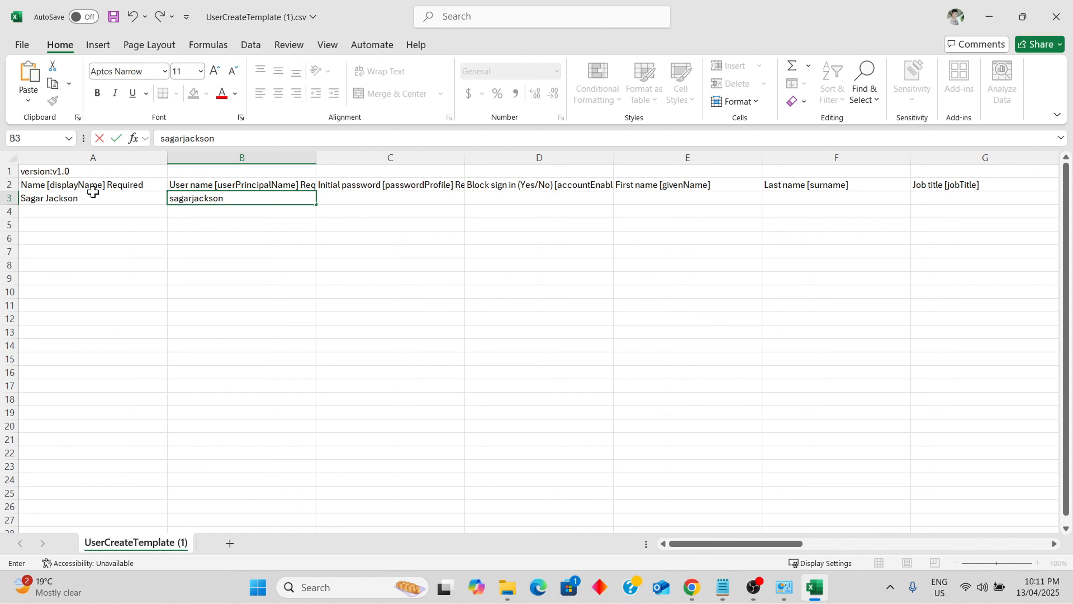
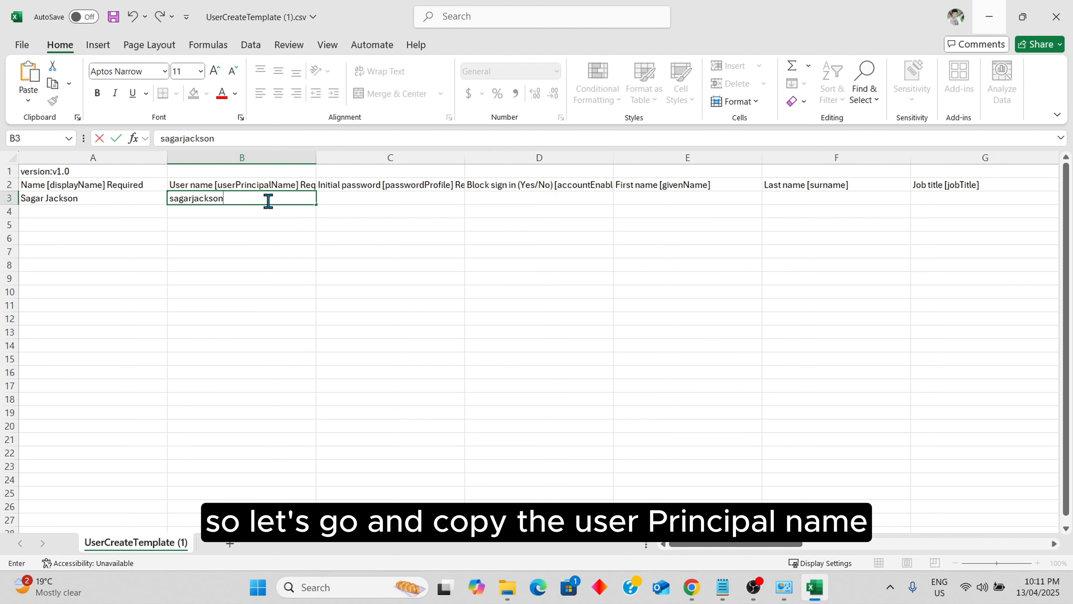
# Enter the first user's user name in B3 with the directory domain copied from Azure
pyautogui.moveTo(700, 580)
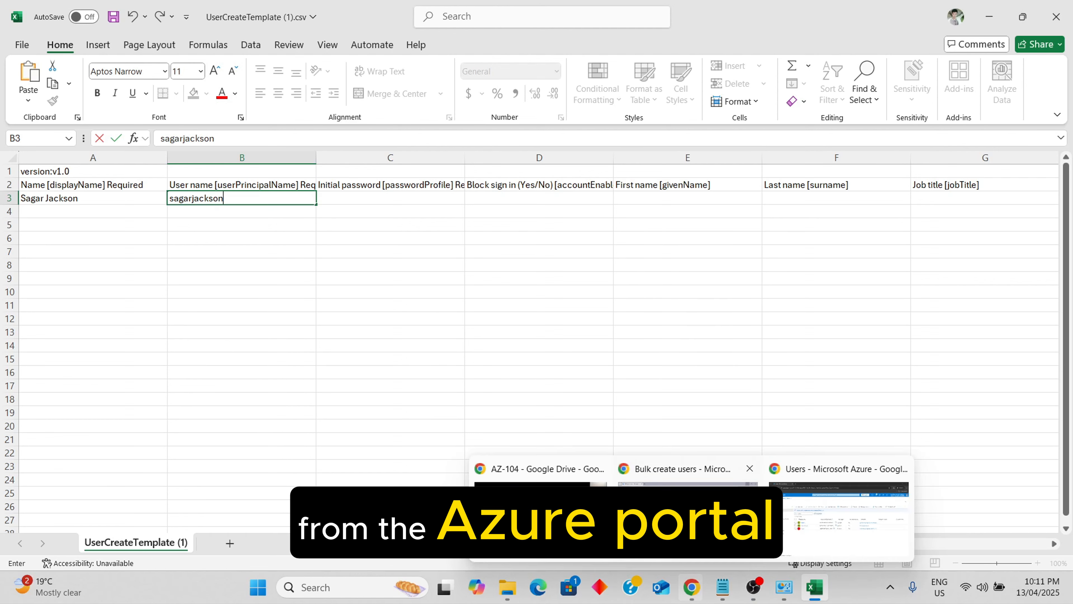
pyautogui.click(693, 480)
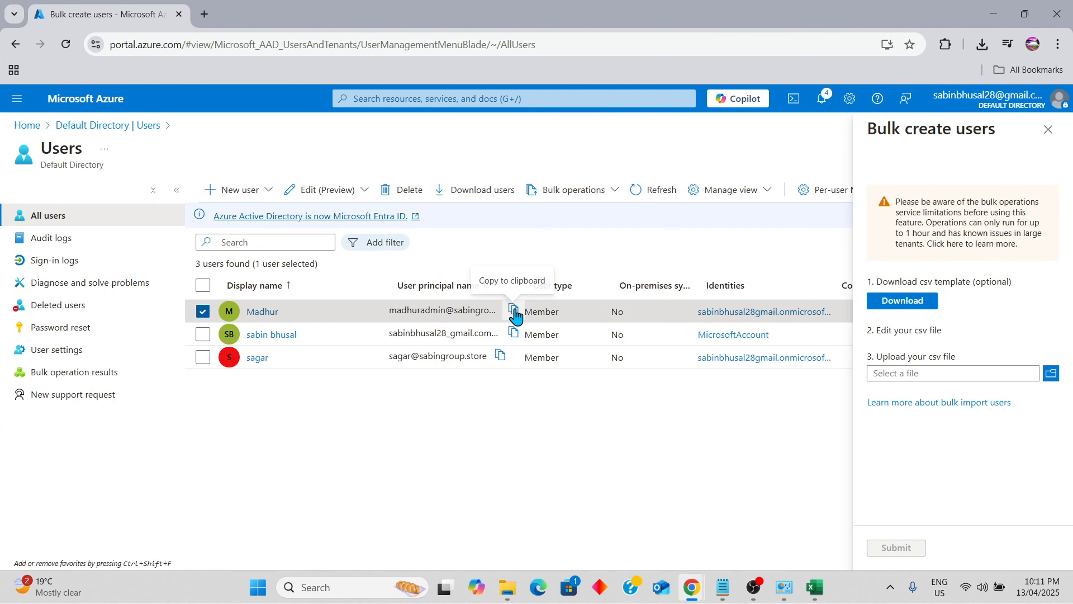
pyautogui.click(994, 13)
pyautogui.doubleClick(229, 197)
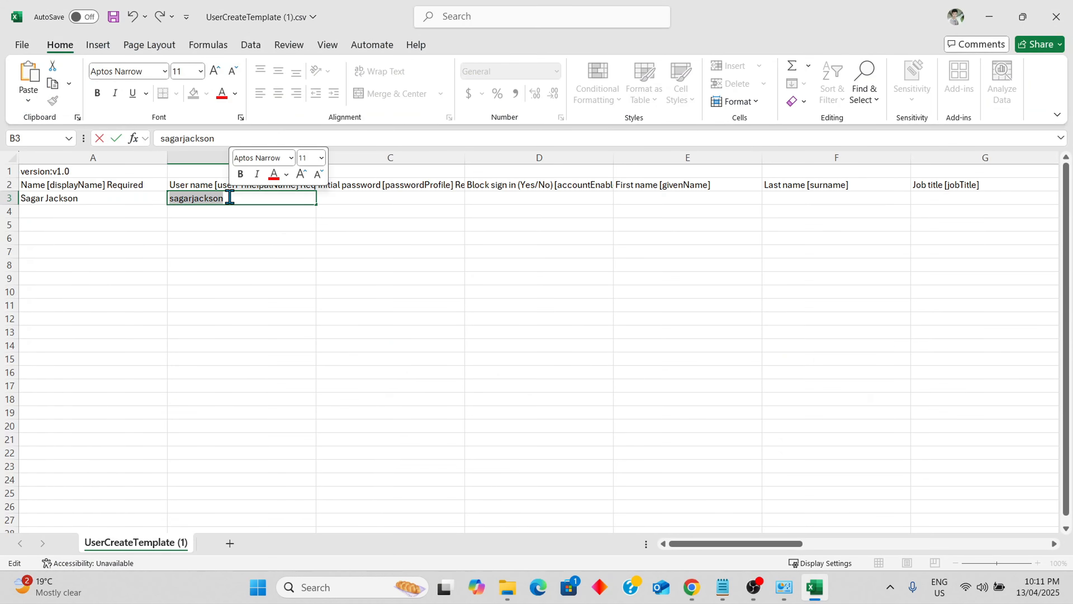
pyautogui.hotkey('ctrl', 'v')
pyautogui.moveTo(228, 198); pyautogui.dragTo(153, 199)
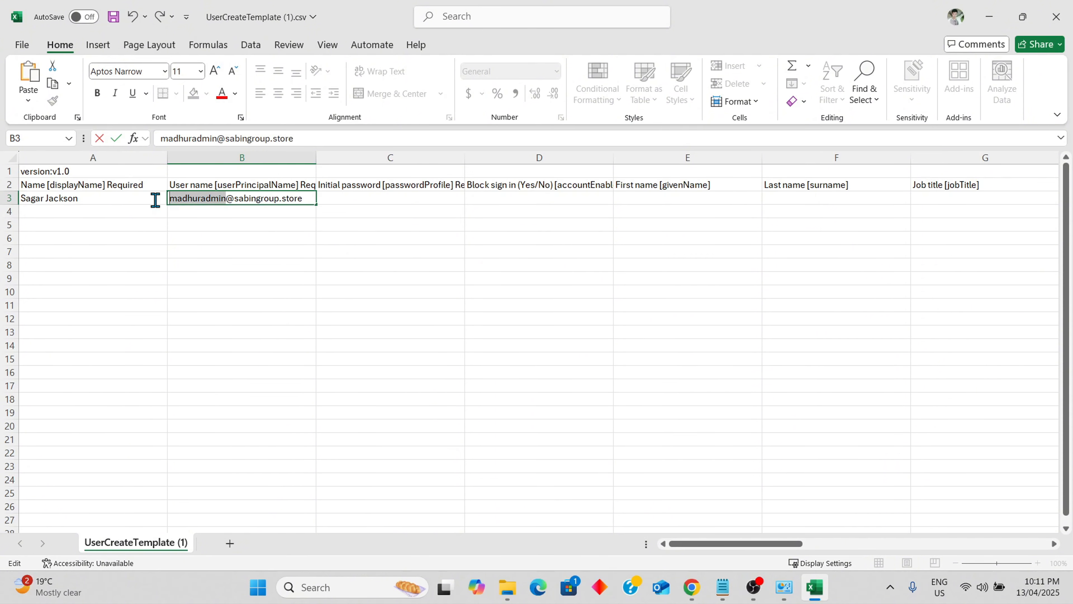
pyautogui.press('BackSpace')
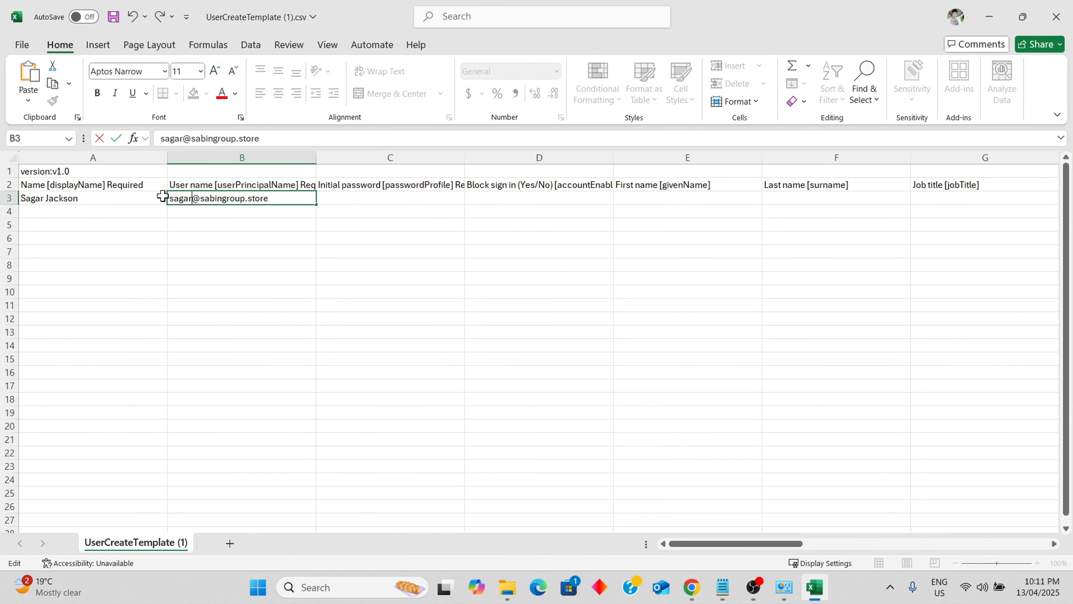
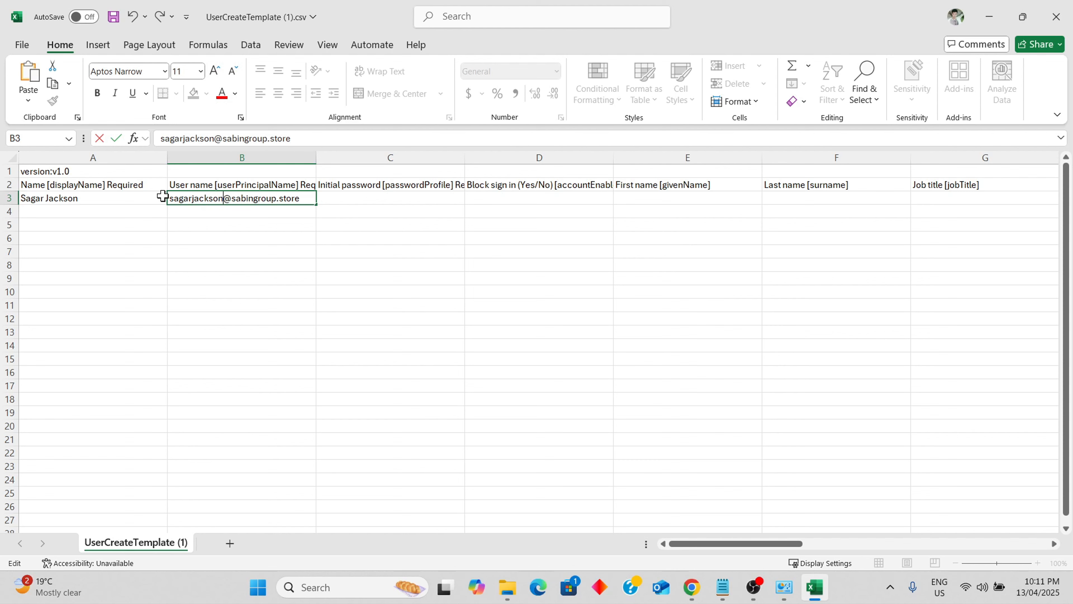
pyautogui.moveTo(224, 198); pyautogui.dragTo(290, 197)
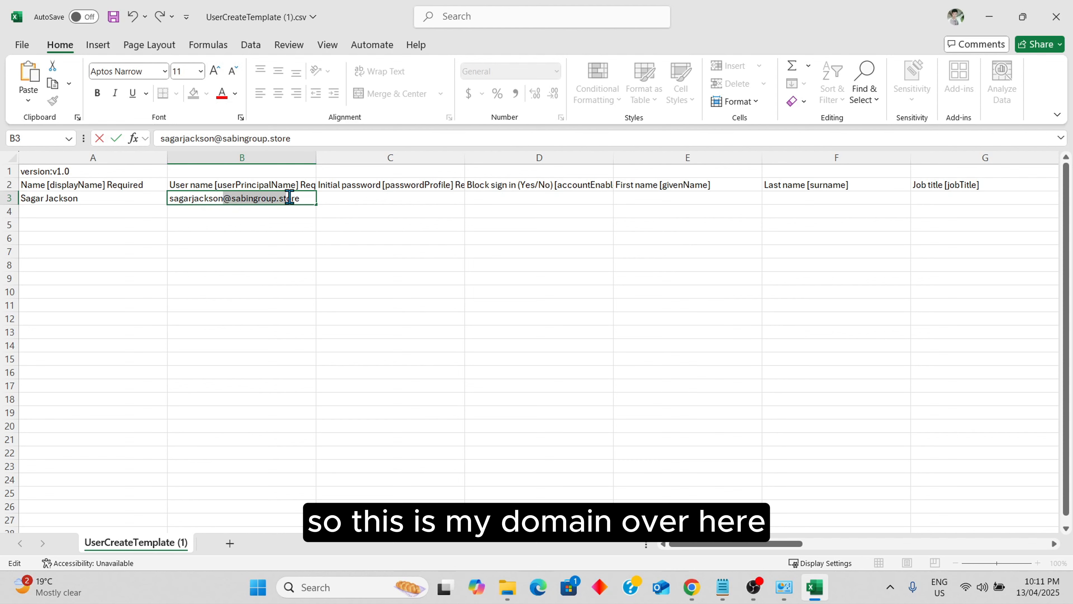
pyautogui.click(372, 199)
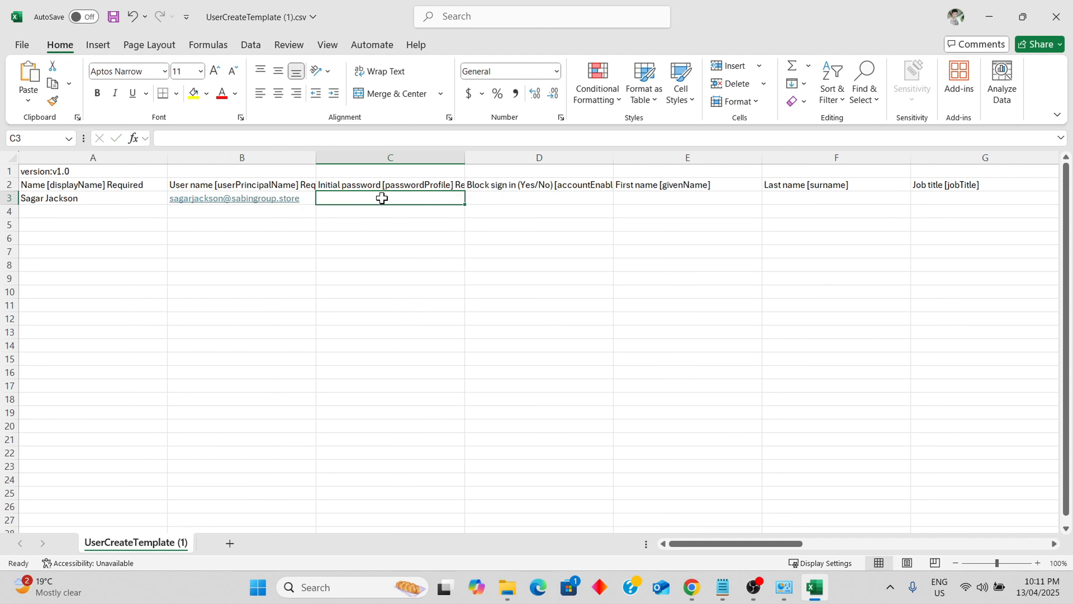
# Fill in the initial password, Block sign in 'No', first name and last name
pyautogui.write('Test@123')
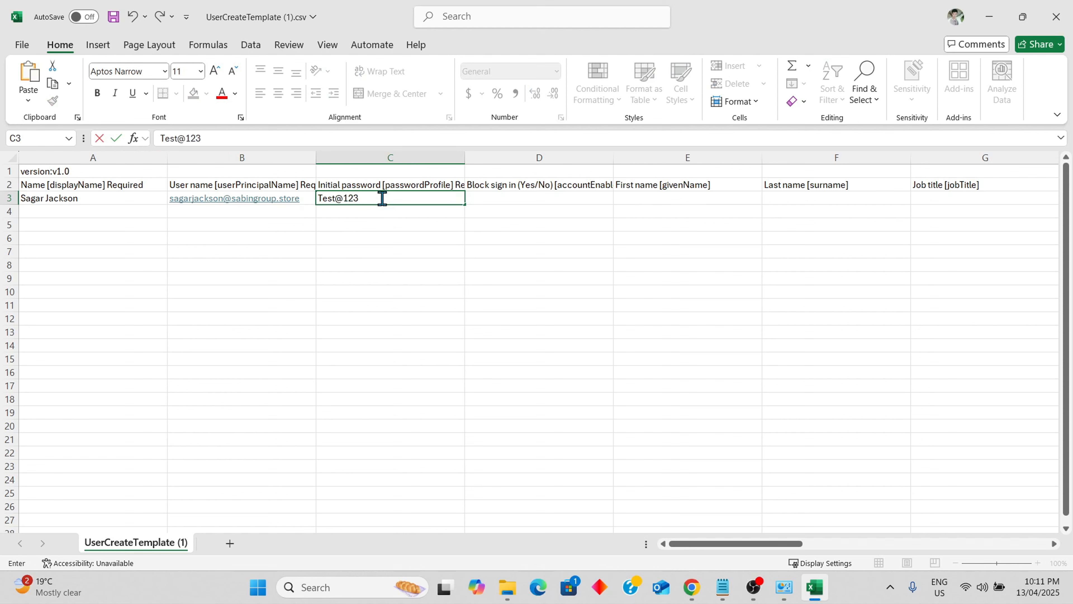
pyautogui.click(560, 202)
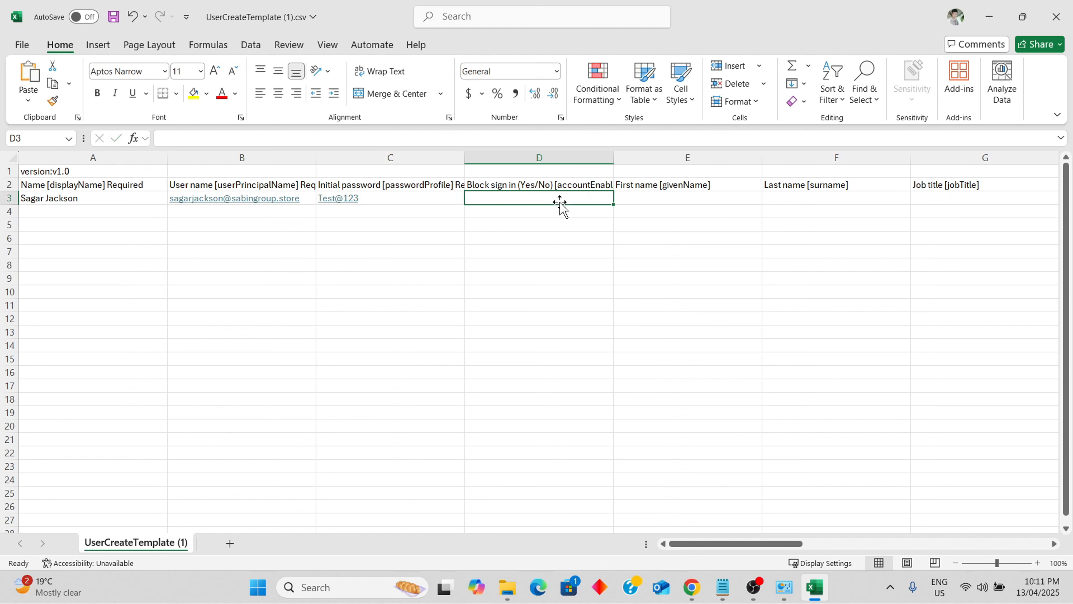
pyautogui.write('no')
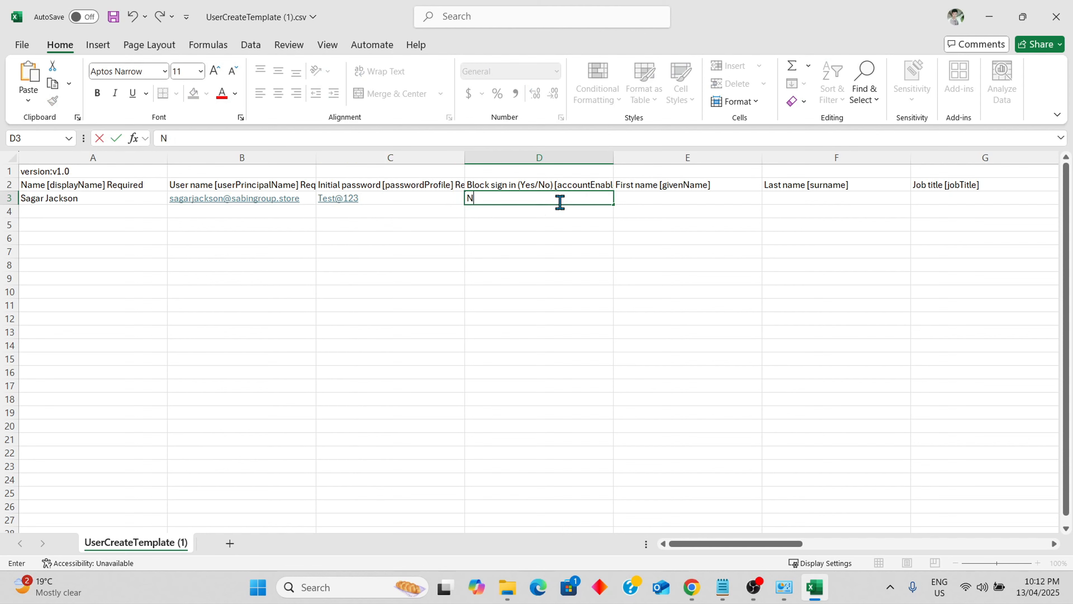
pyautogui.click(655, 199)
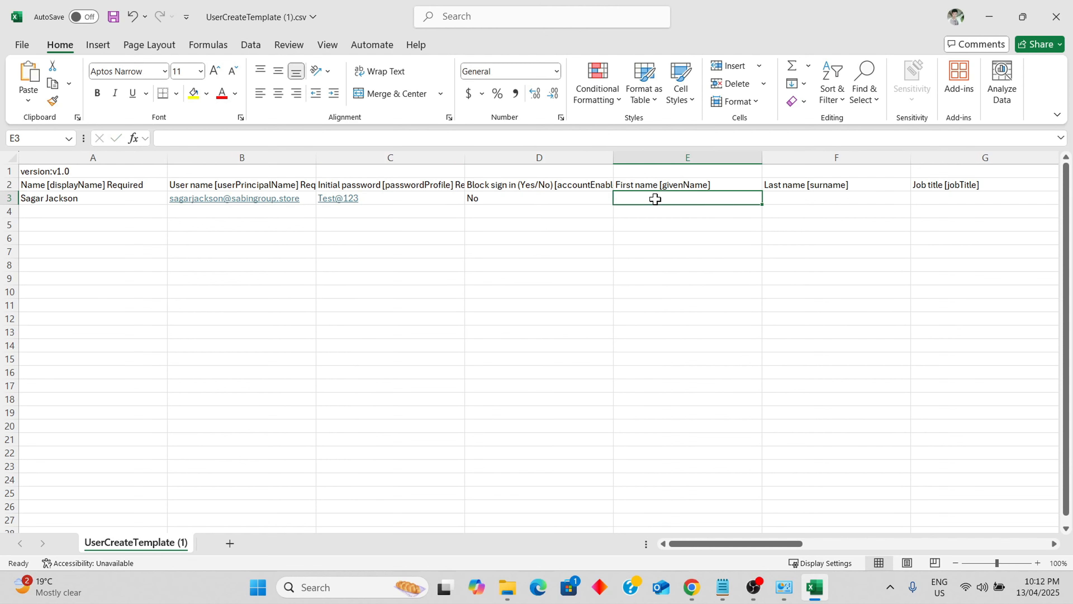
pyautogui.press('Tab')
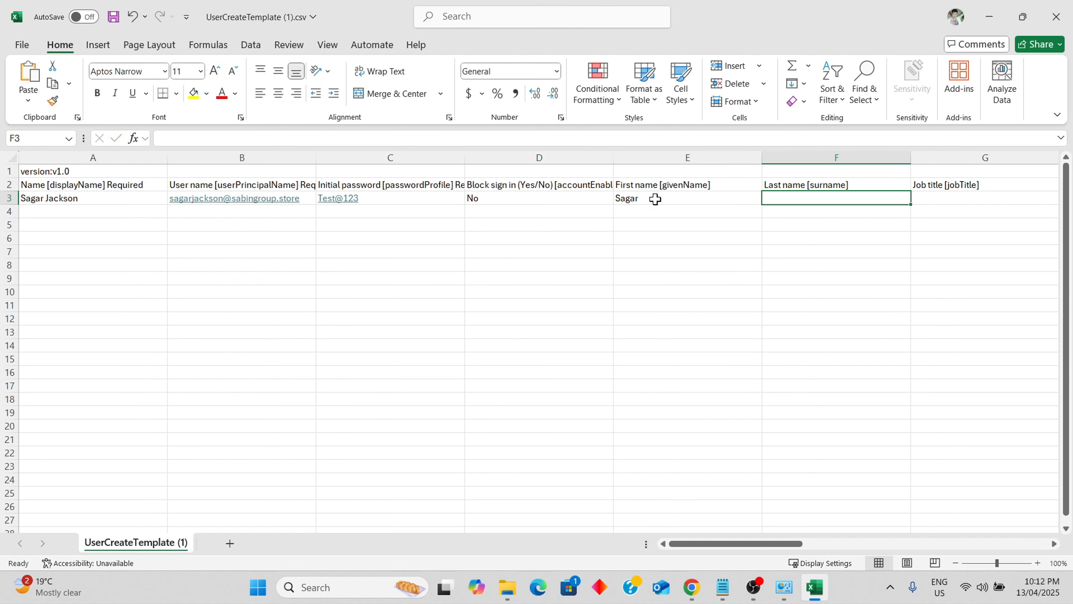
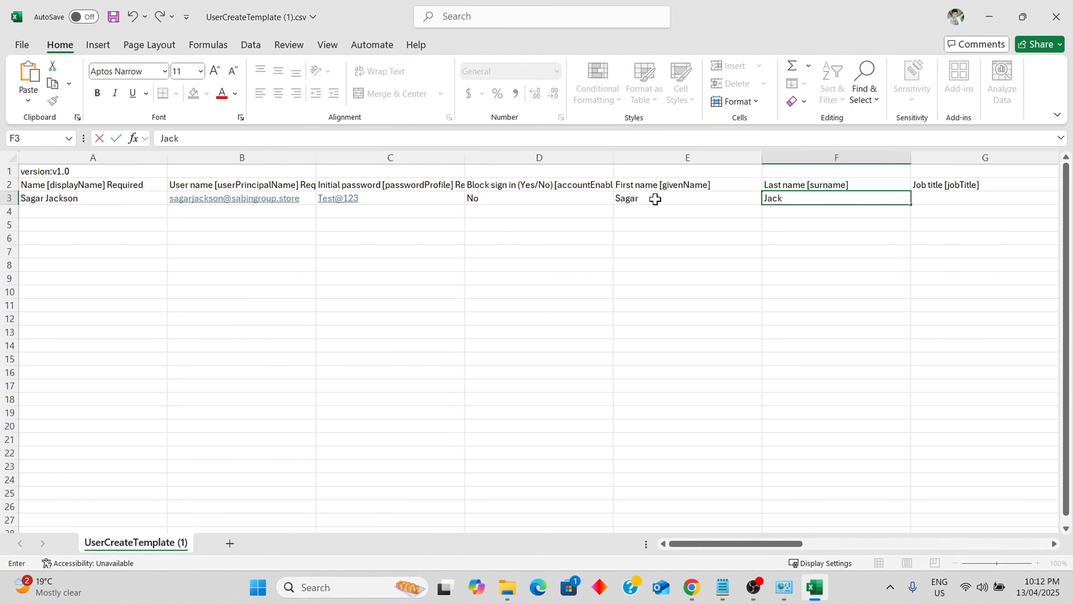
pyautogui.click(27, 211)
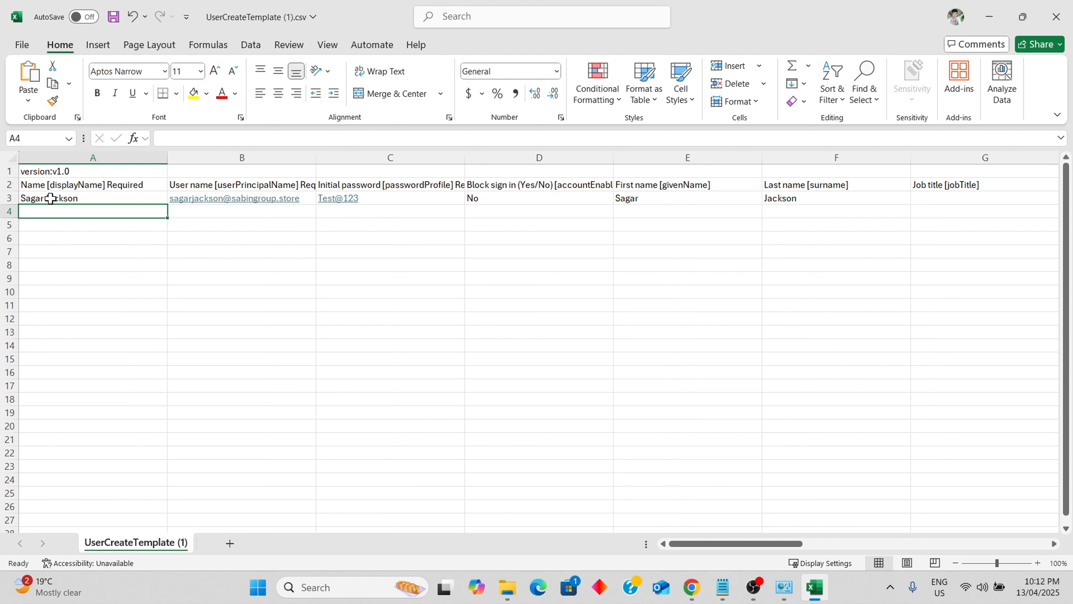
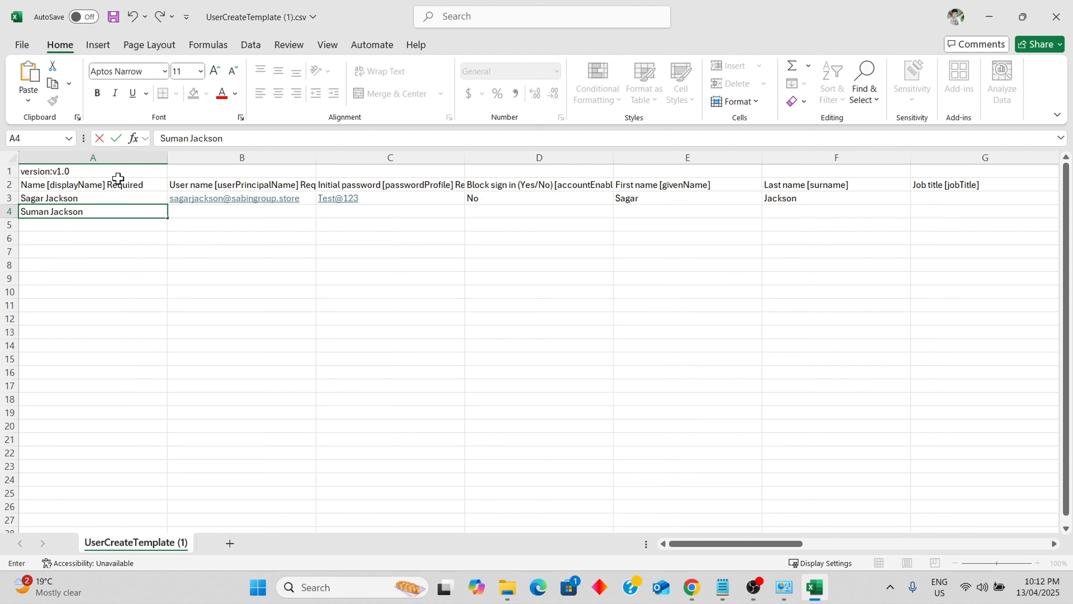
# Enter the second user's display name in A4 and adapt B3's user name into B4
pyautogui.click(192, 211)
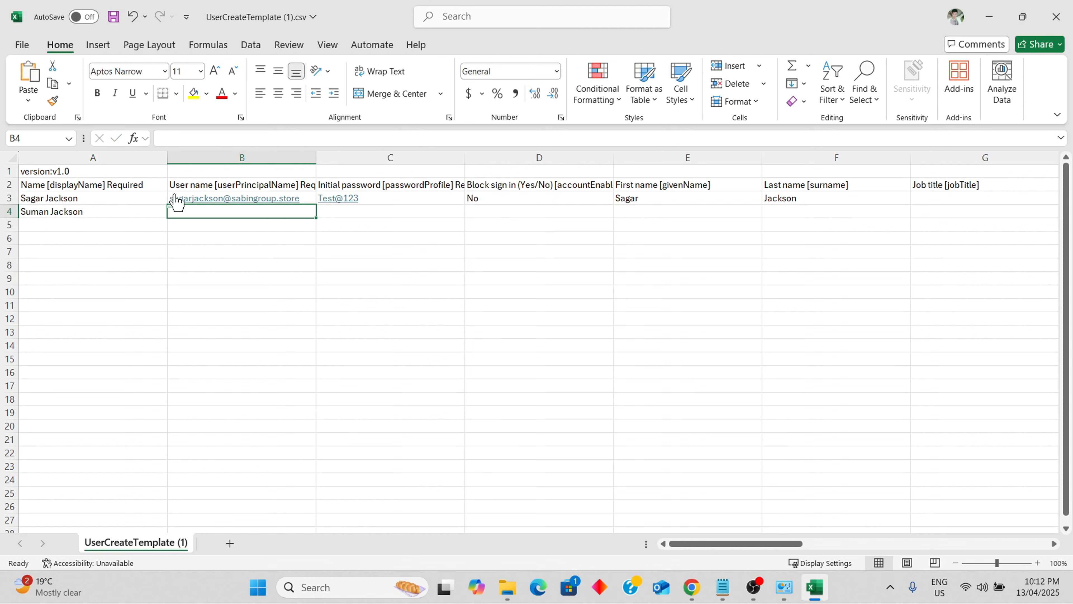
pyautogui.click(307, 198)
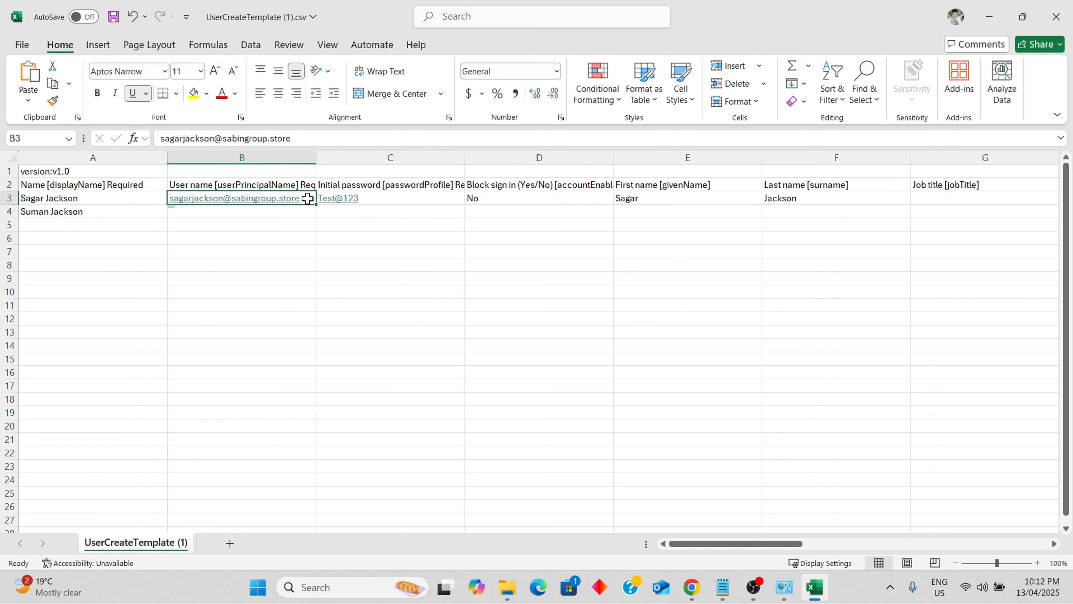
pyautogui.hotkey('ctrl', 'c')
pyautogui.click(291, 210)
pyautogui.hotkey('ctrl', 'v')
pyautogui.doubleClick(304, 211)
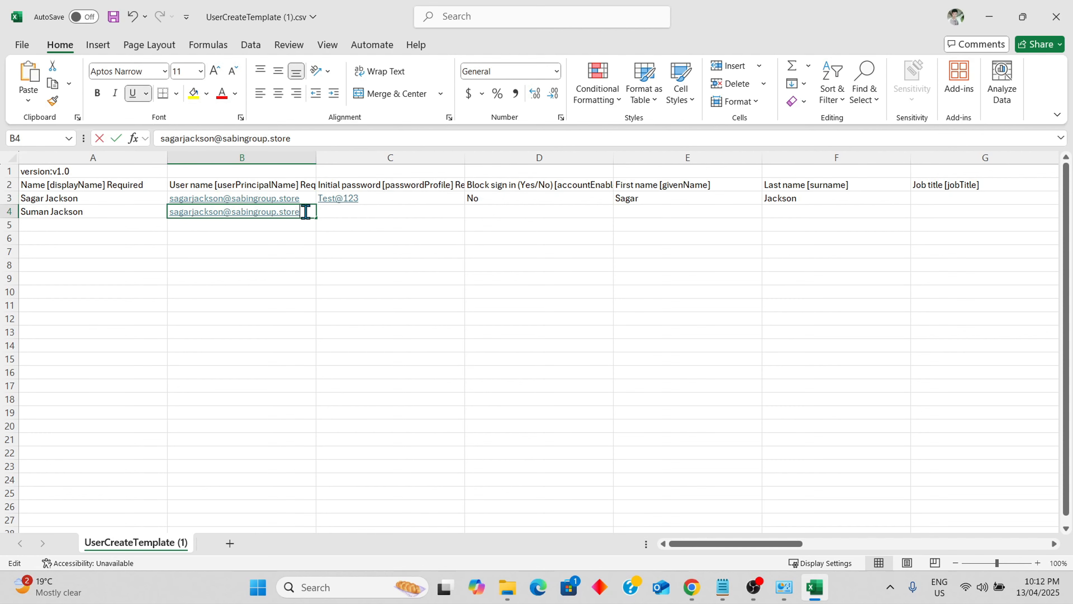
pyautogui.moveTo(222, 211); pyautogui.dragTo(174, 216)
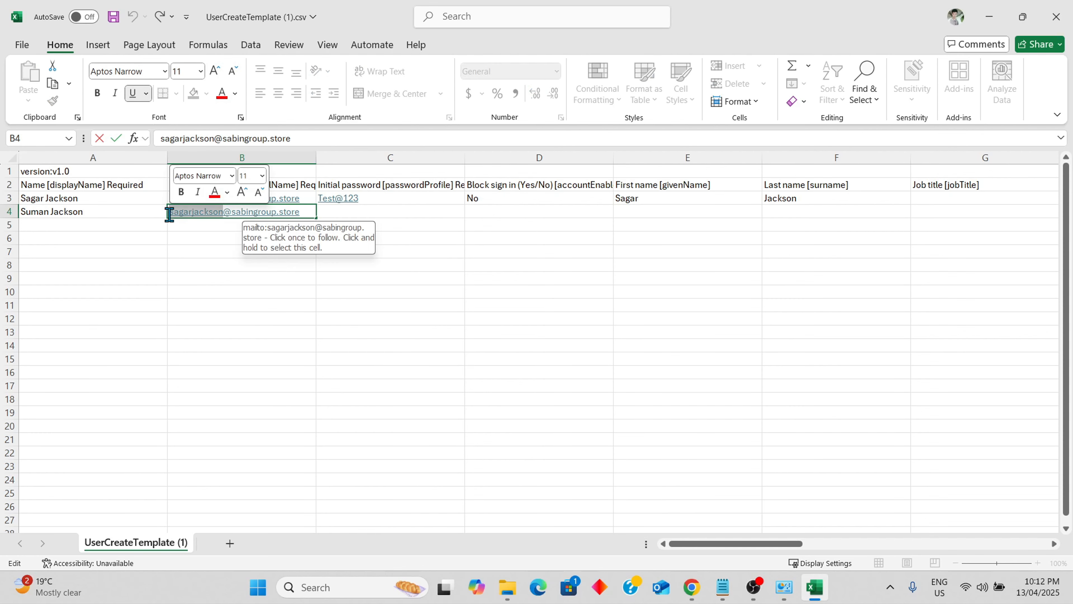
pyautogui.press('BackSpace')
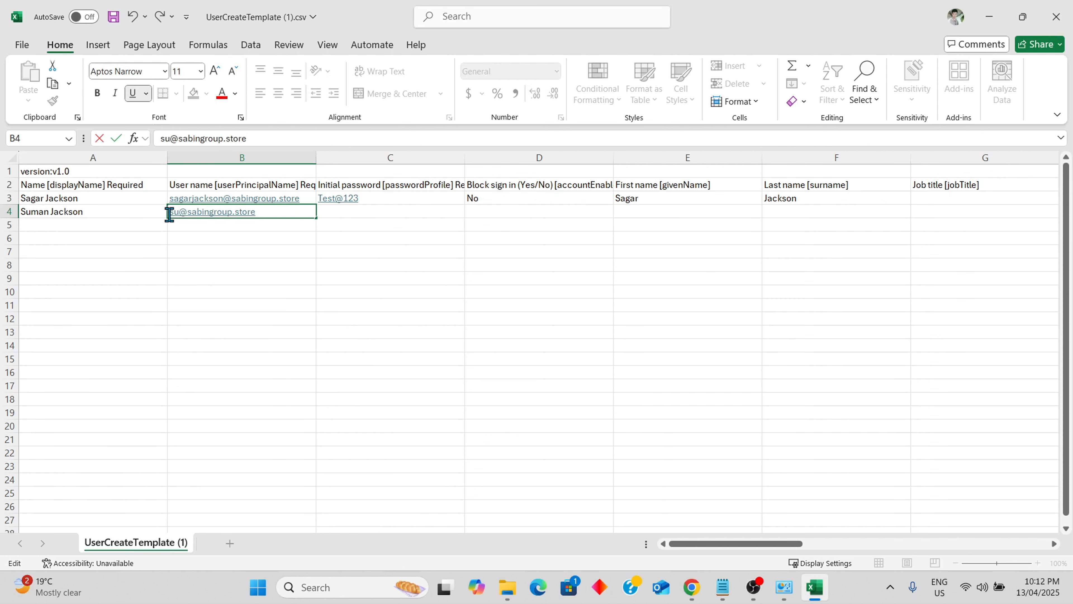
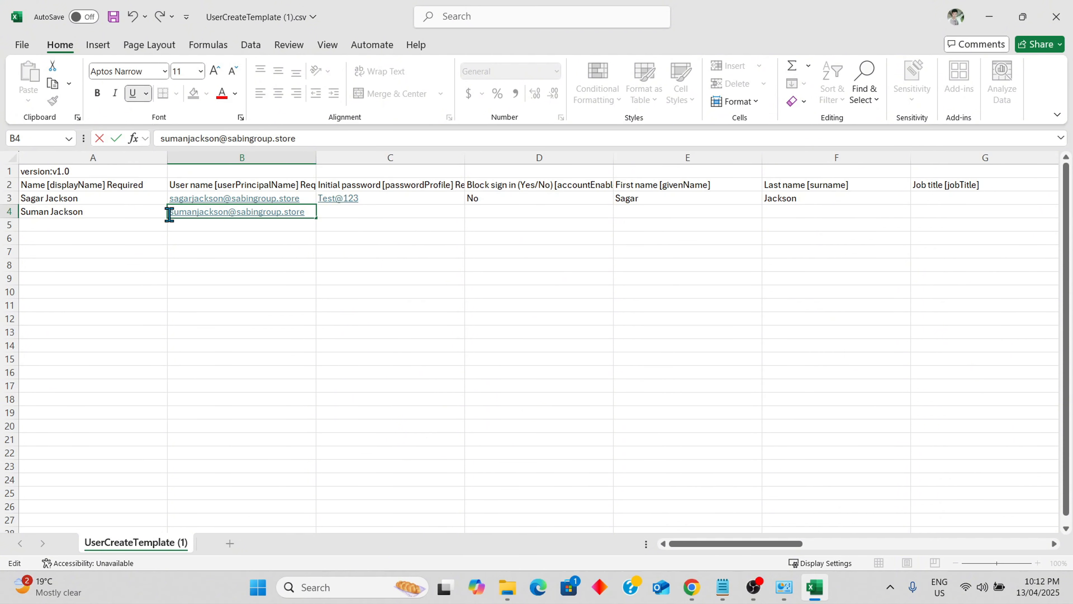
# Fill a next-numbered password into C4 and copy Block sign in 'No' into D4
pyautogui.click(407, 200)
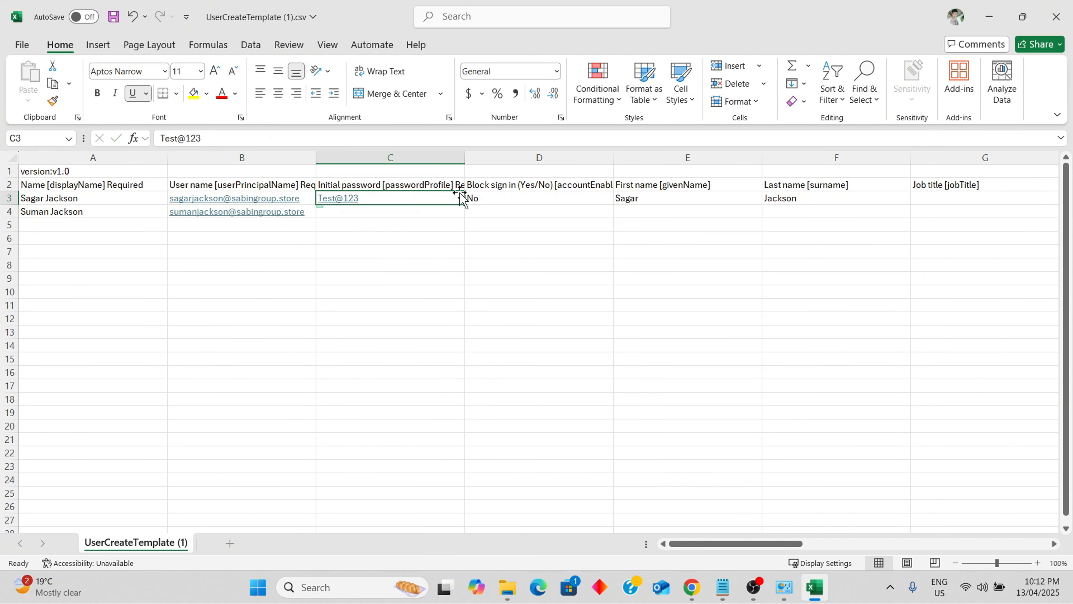
pyautogui.moveTo(467, 206); pyautogui.dragTo(468, 215)
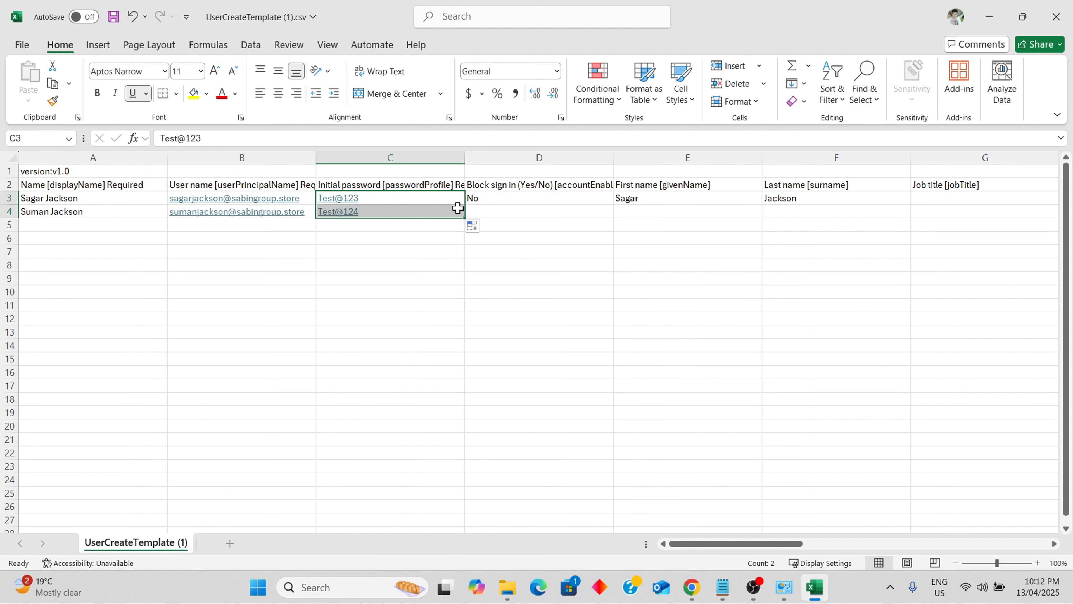
pyautogui.click(507, 198)
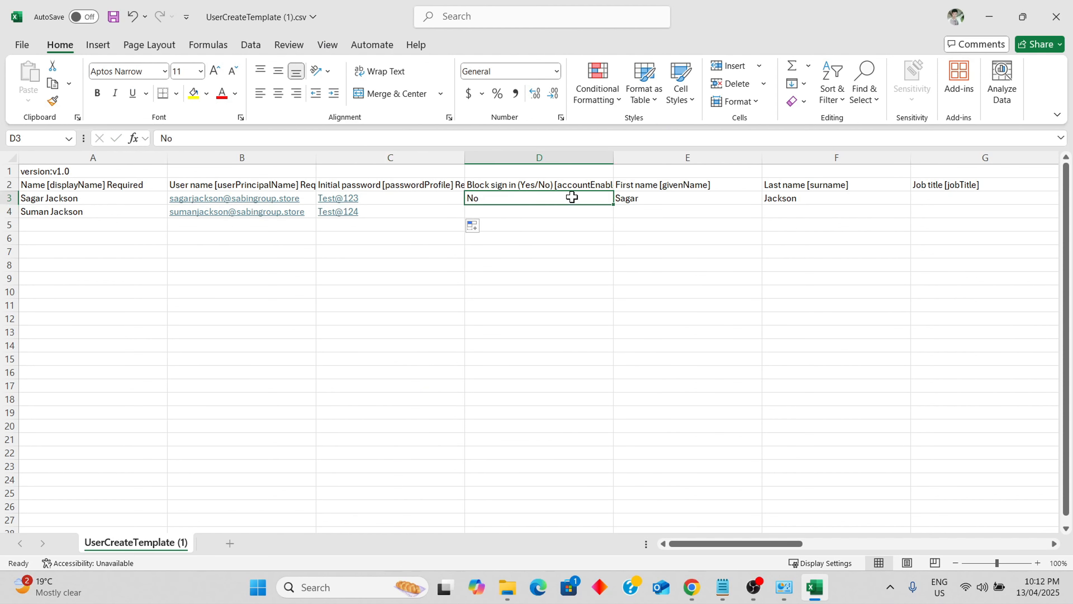
pyautogui.hotkey('ctrl', 'c')
pyautogui.click(556, 210)
pyautogui.hotkey('ctrl', 'v')
# Enter the second user's first name, copy the last name into F4, and save the CSV
pyautogui.click(663, 210)
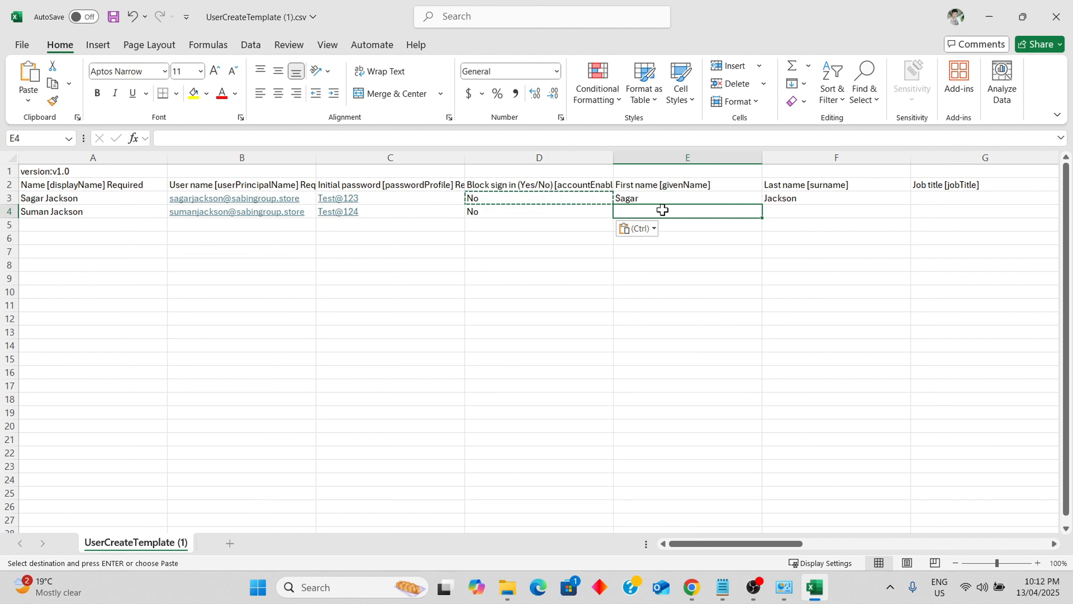
pyautogui.press('Escape')
pyautogui.write('s')
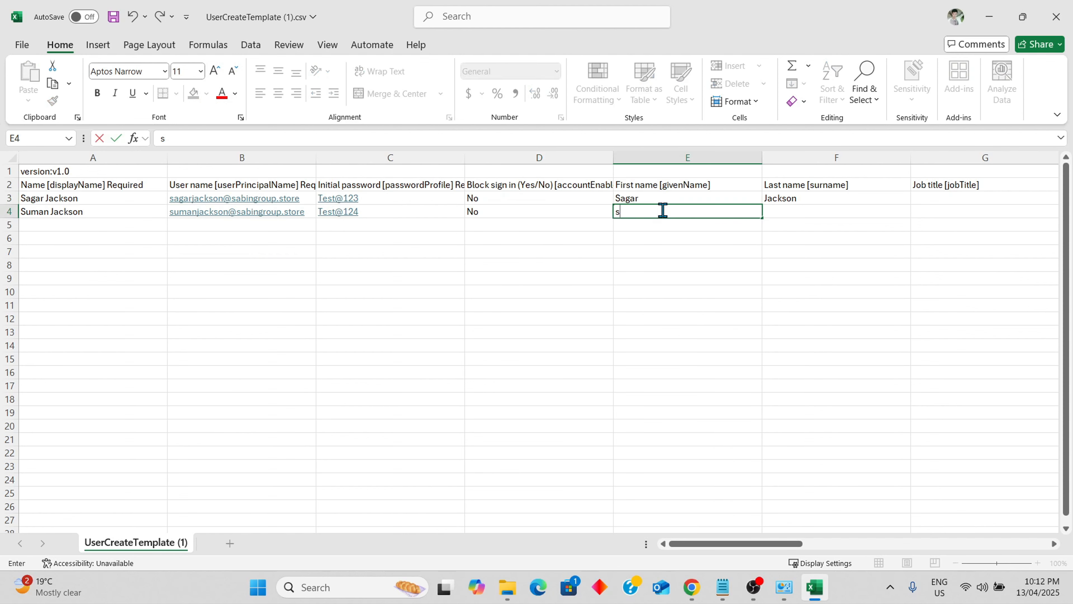
pyautogui.write('uuman')
pyautogui.press('Tab')
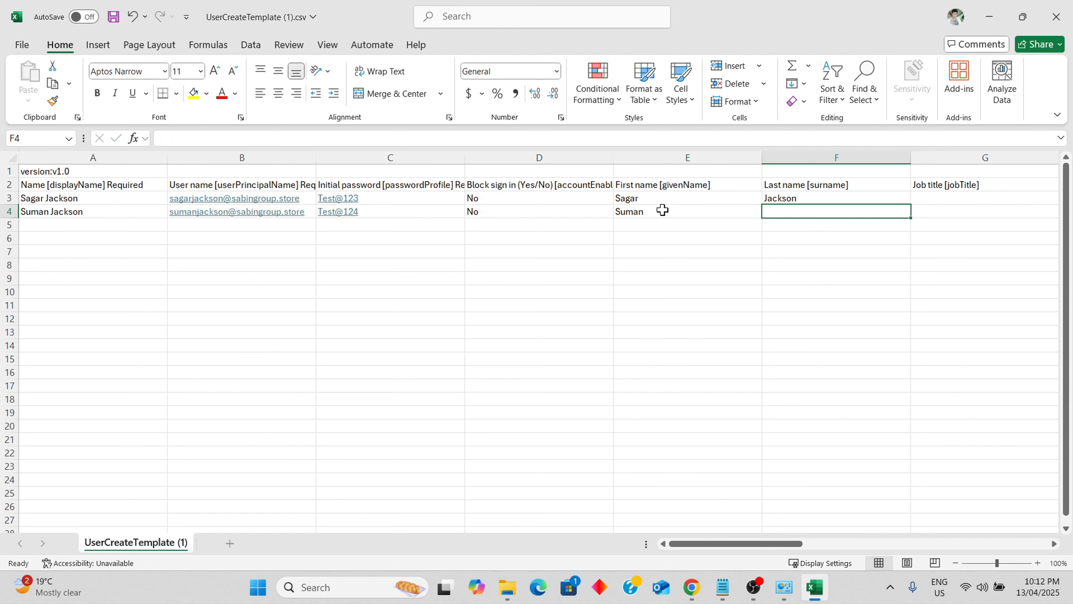
pyautogui.click(822, 197)
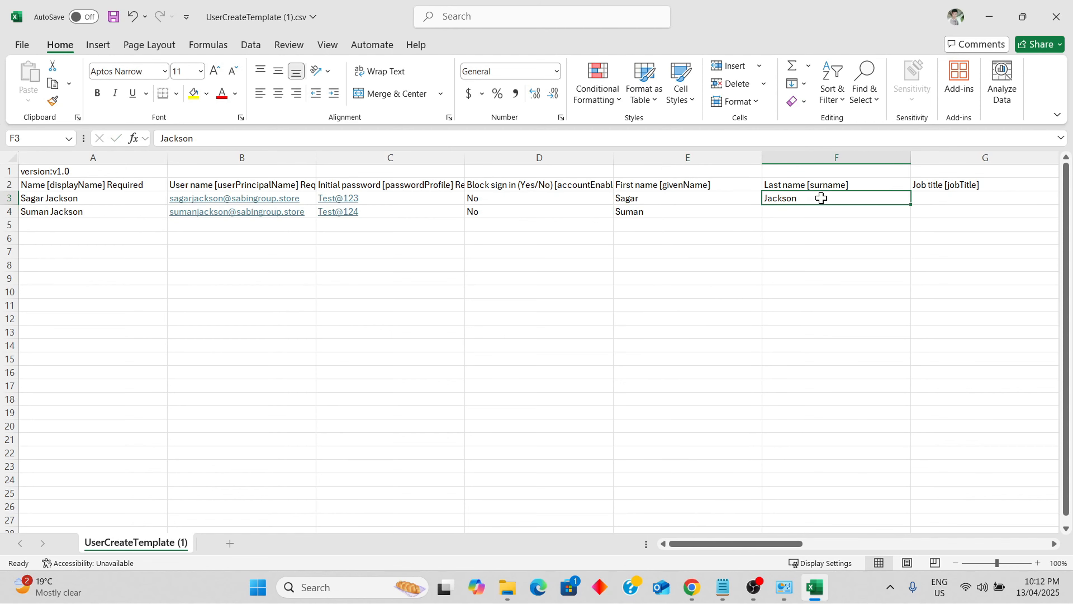
pyautogui.hotkey('ctrl', 'c')
pyautogui.click(813, 212)
pyautogui.hotkey('ctrl', 'v')
pyautogui.click(139, 229)
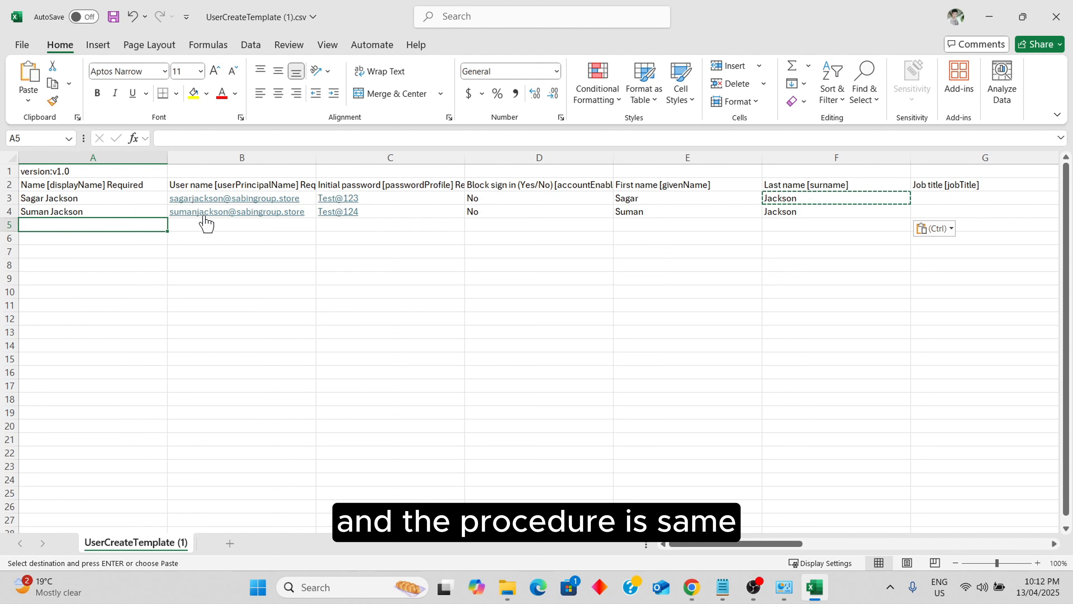
pyautogui.hotkey('ctrl', 's')
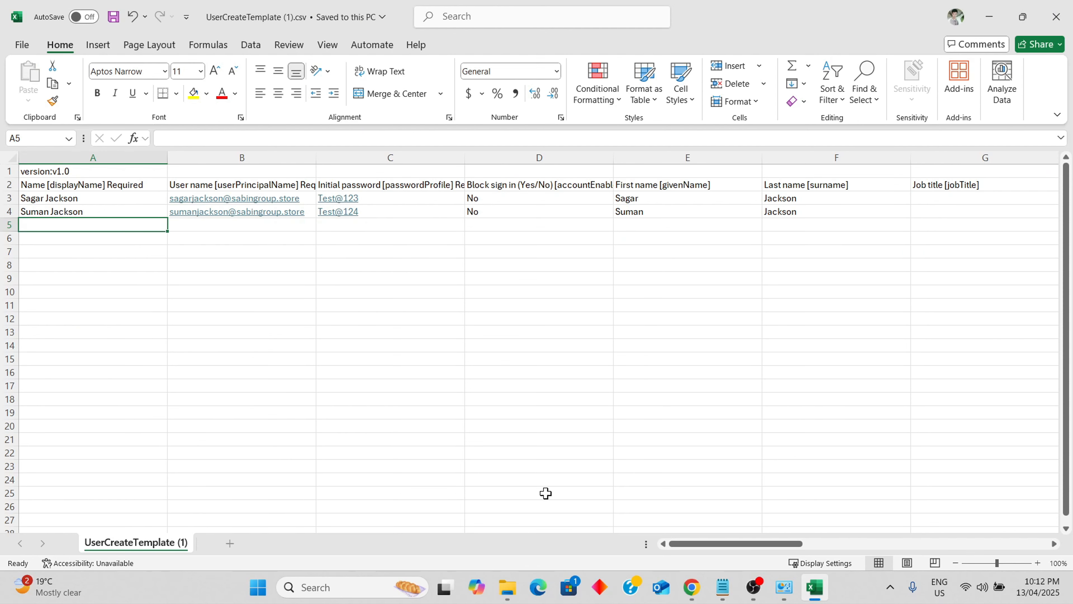
# Upload the edited UserCreateTemplate (1).csv from Downloads to the Bulk create users panel
pyautogui.click(692, 587)
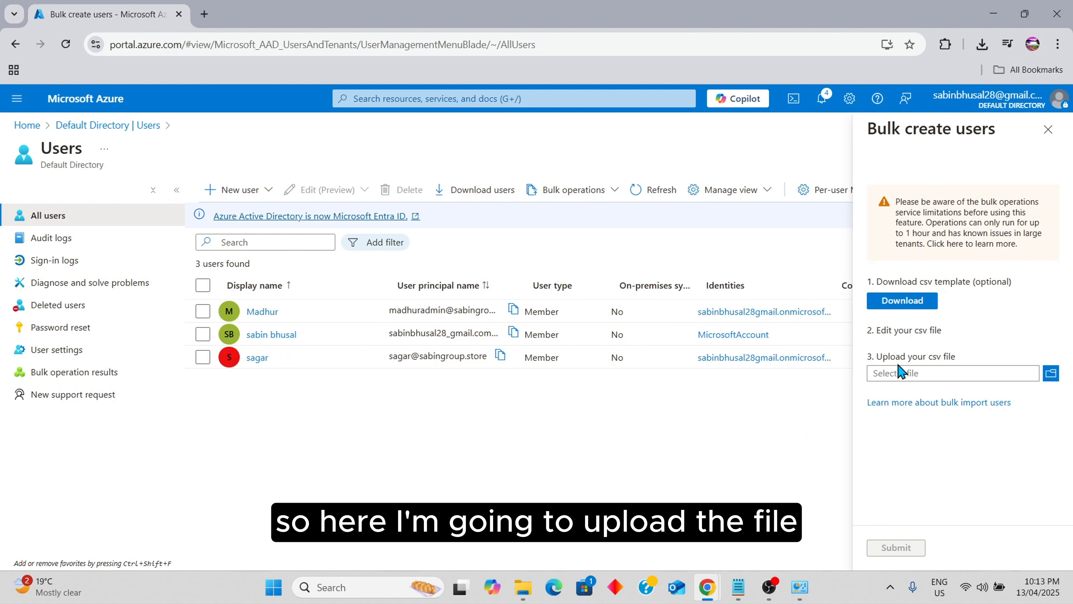
pyautogui.click(1051, 373)
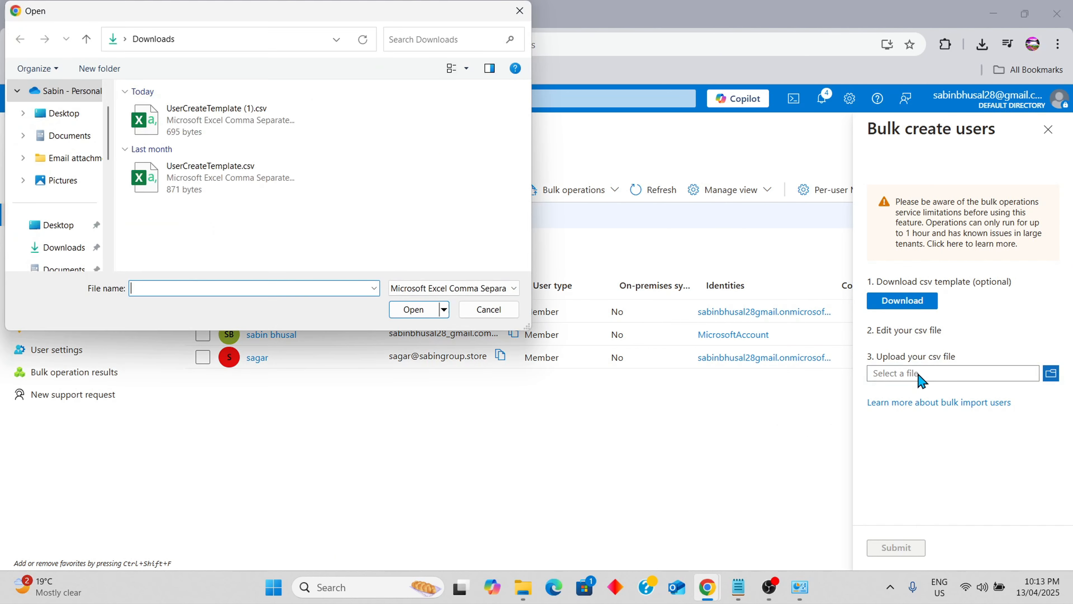
pyautogui.click(278, 120)
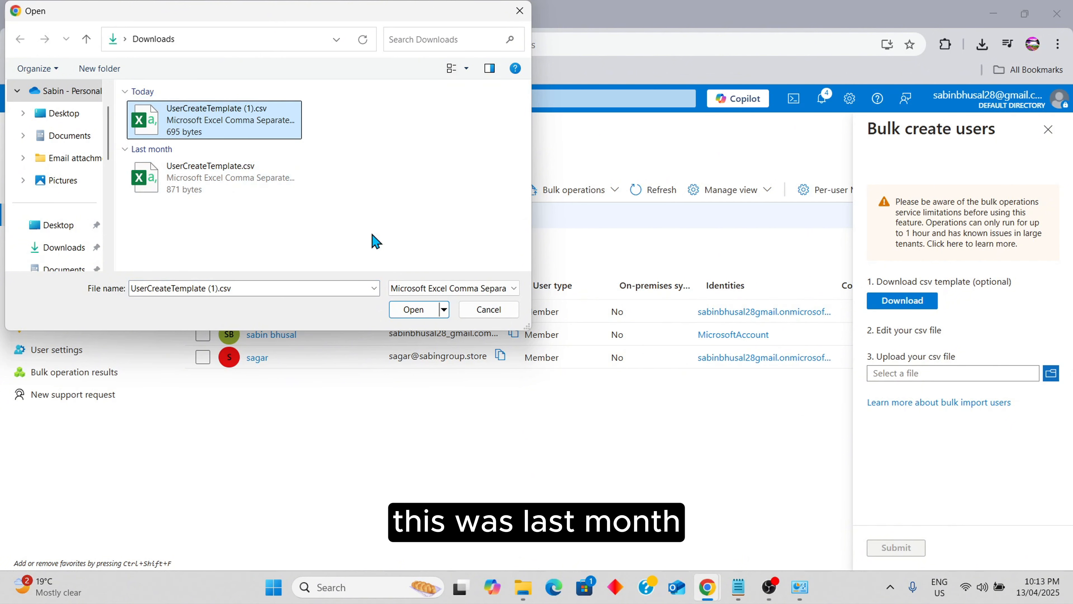
pyautogui.click(414, 310)
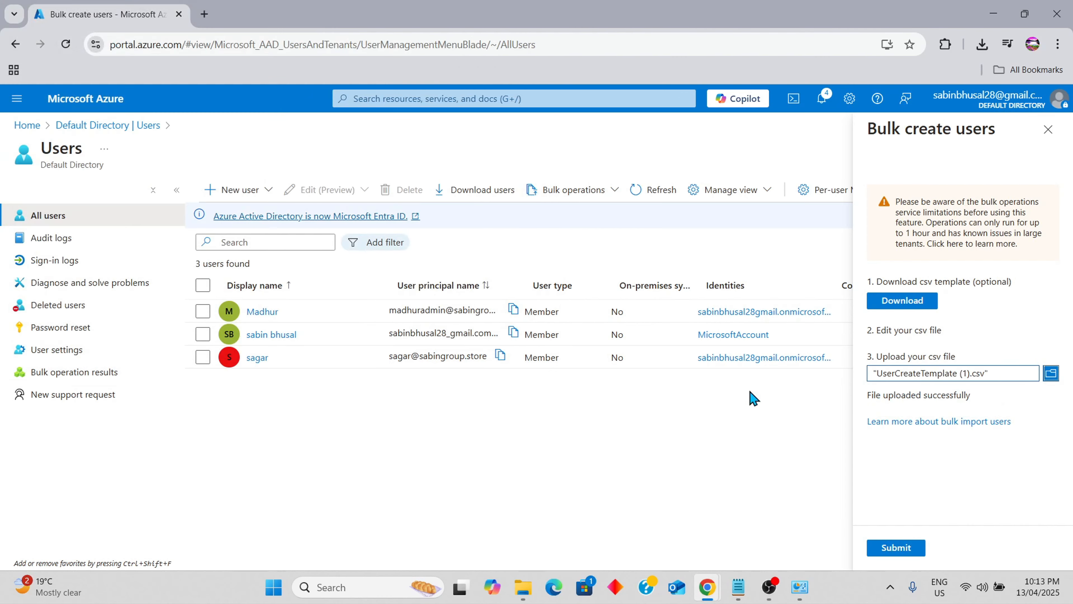
# Submit the bulk creation and refresh the Users list to show 5 users
pyautogui.click(900, 550)
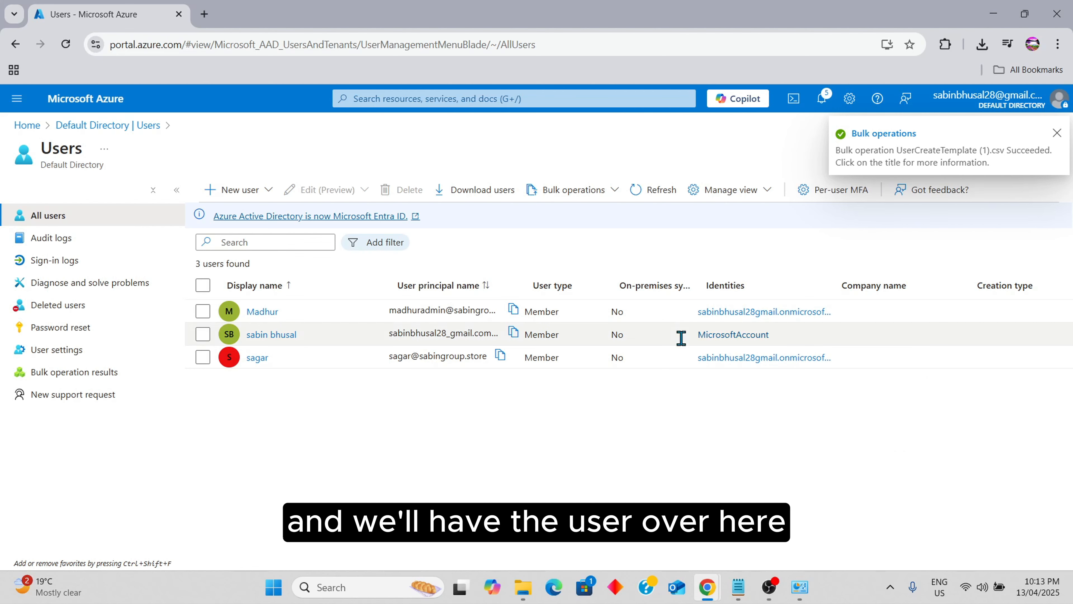
pyautogui.click(650, 195)
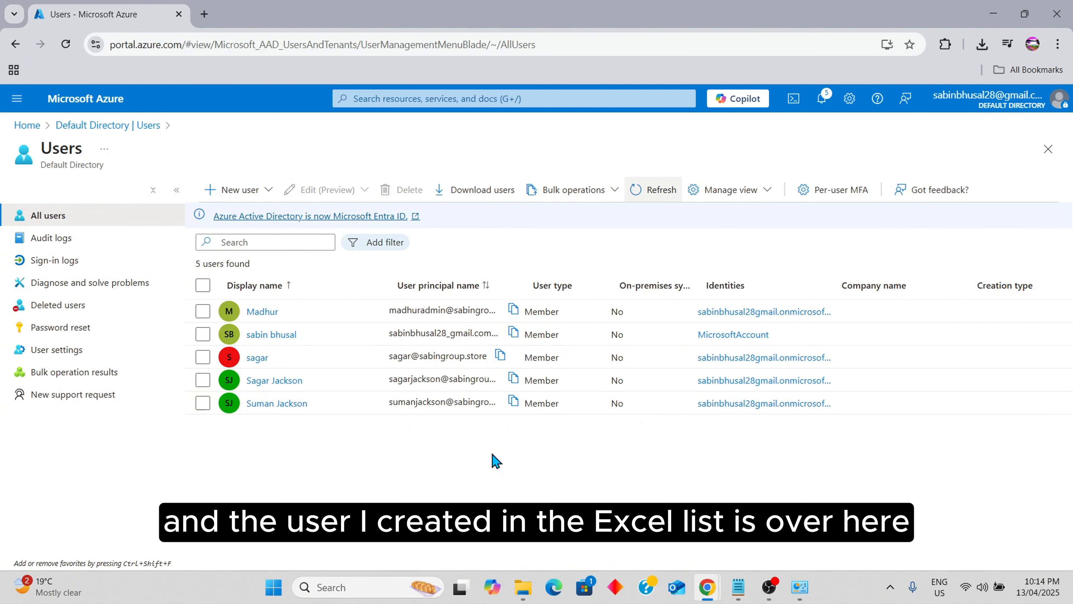
pyautogui.click(279, 381)
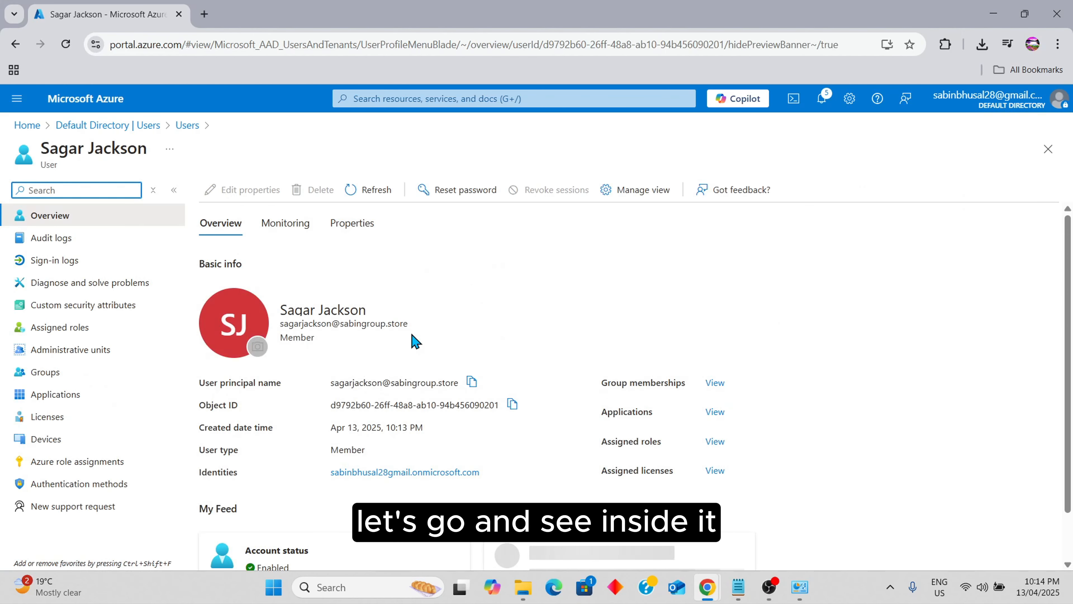
pyautogui.scroll(-1, 412, 340)
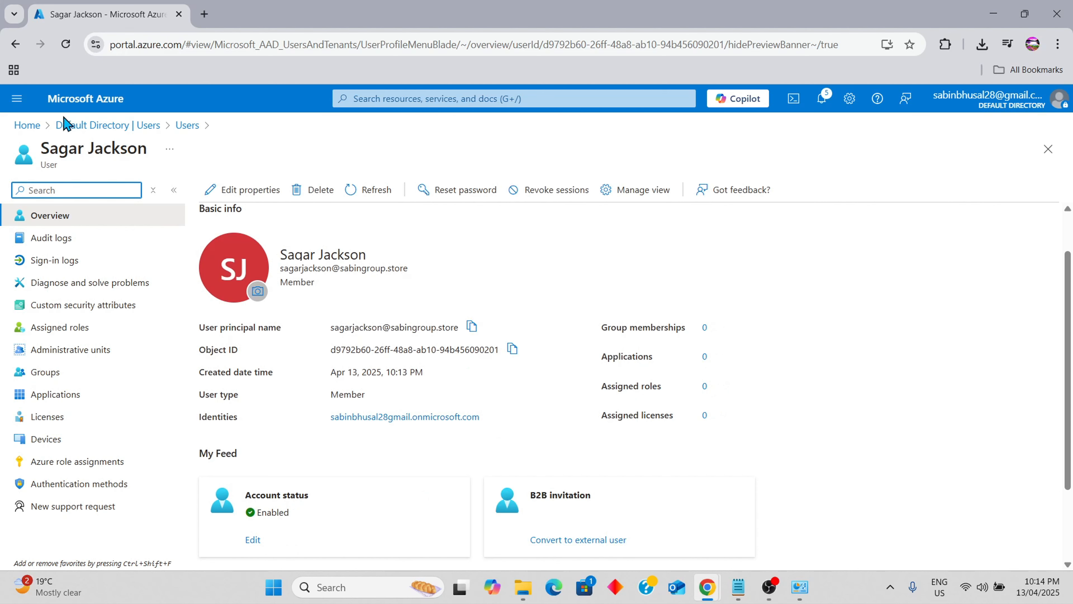
pyautogui.click(127, 126)
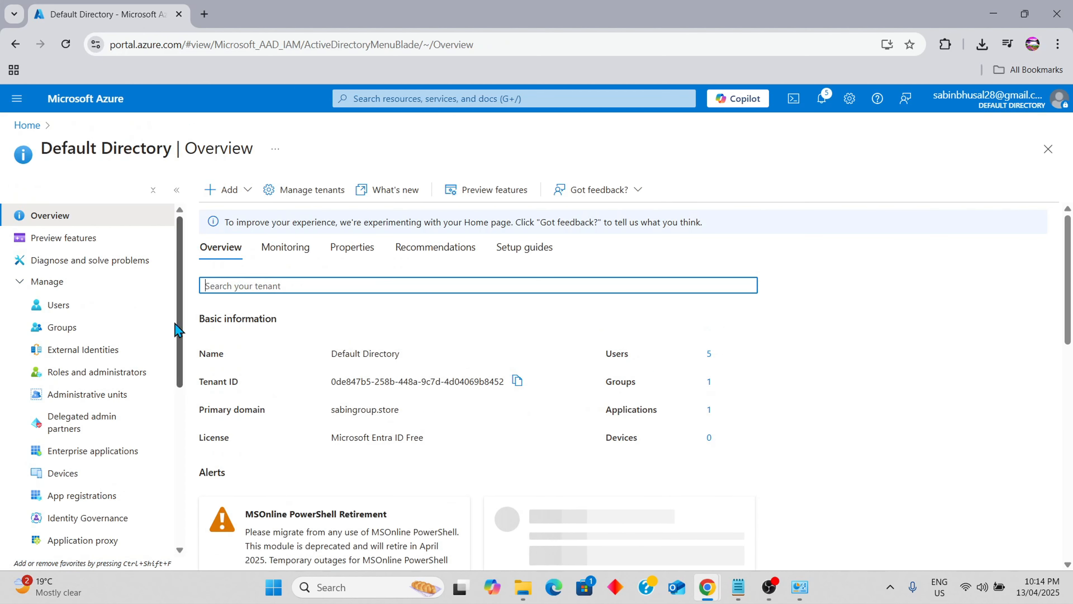
pyautogui.click(91, 305)
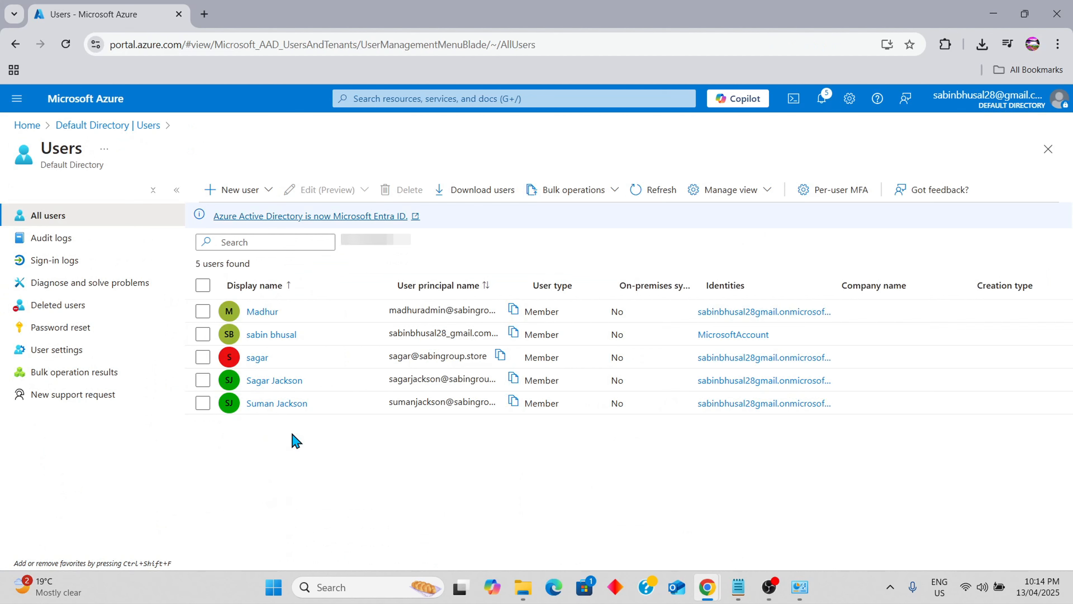
pyautogui.click(294, 405)
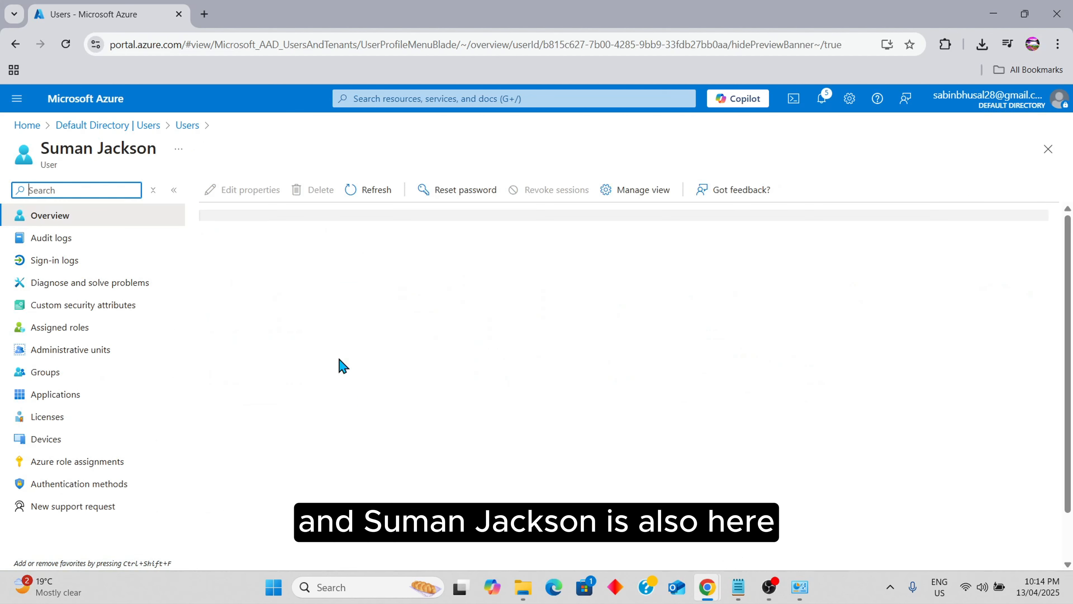
pyautogui.scroll(-1, 407, 438)
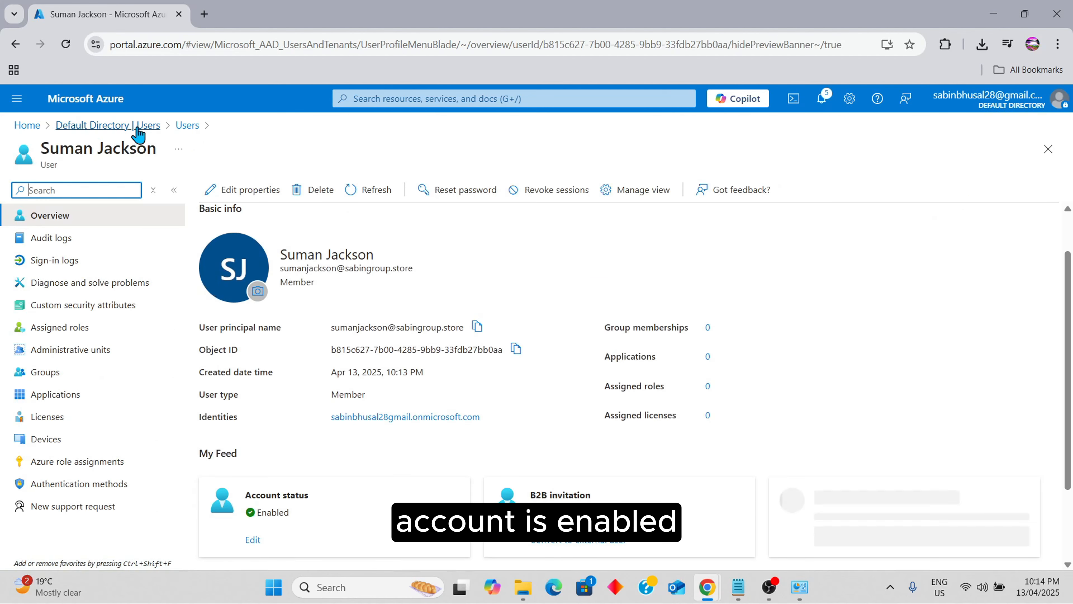
pyautogui.click(192, 126)
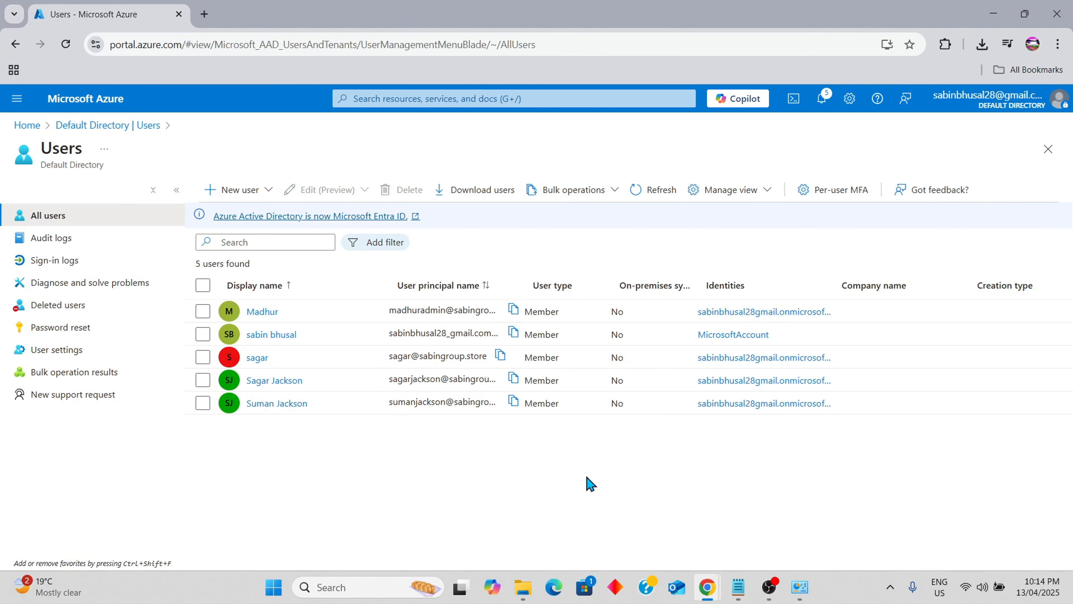